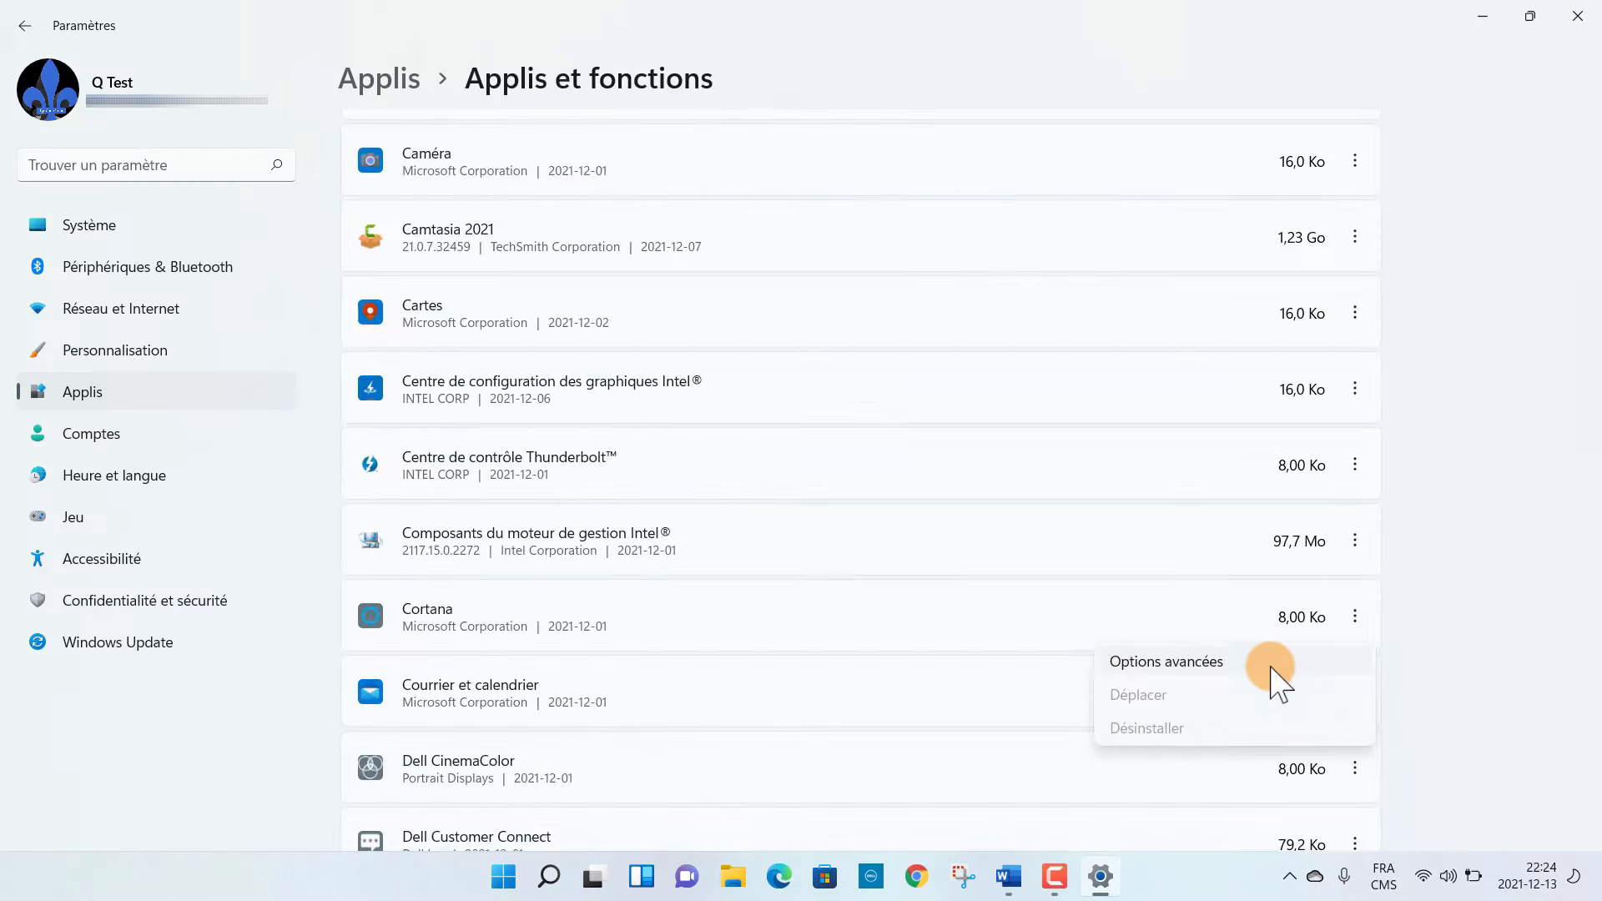
# Open Cortana's advanced options and set its background app permission to Jamais
pyautogui.click(1408, 635)
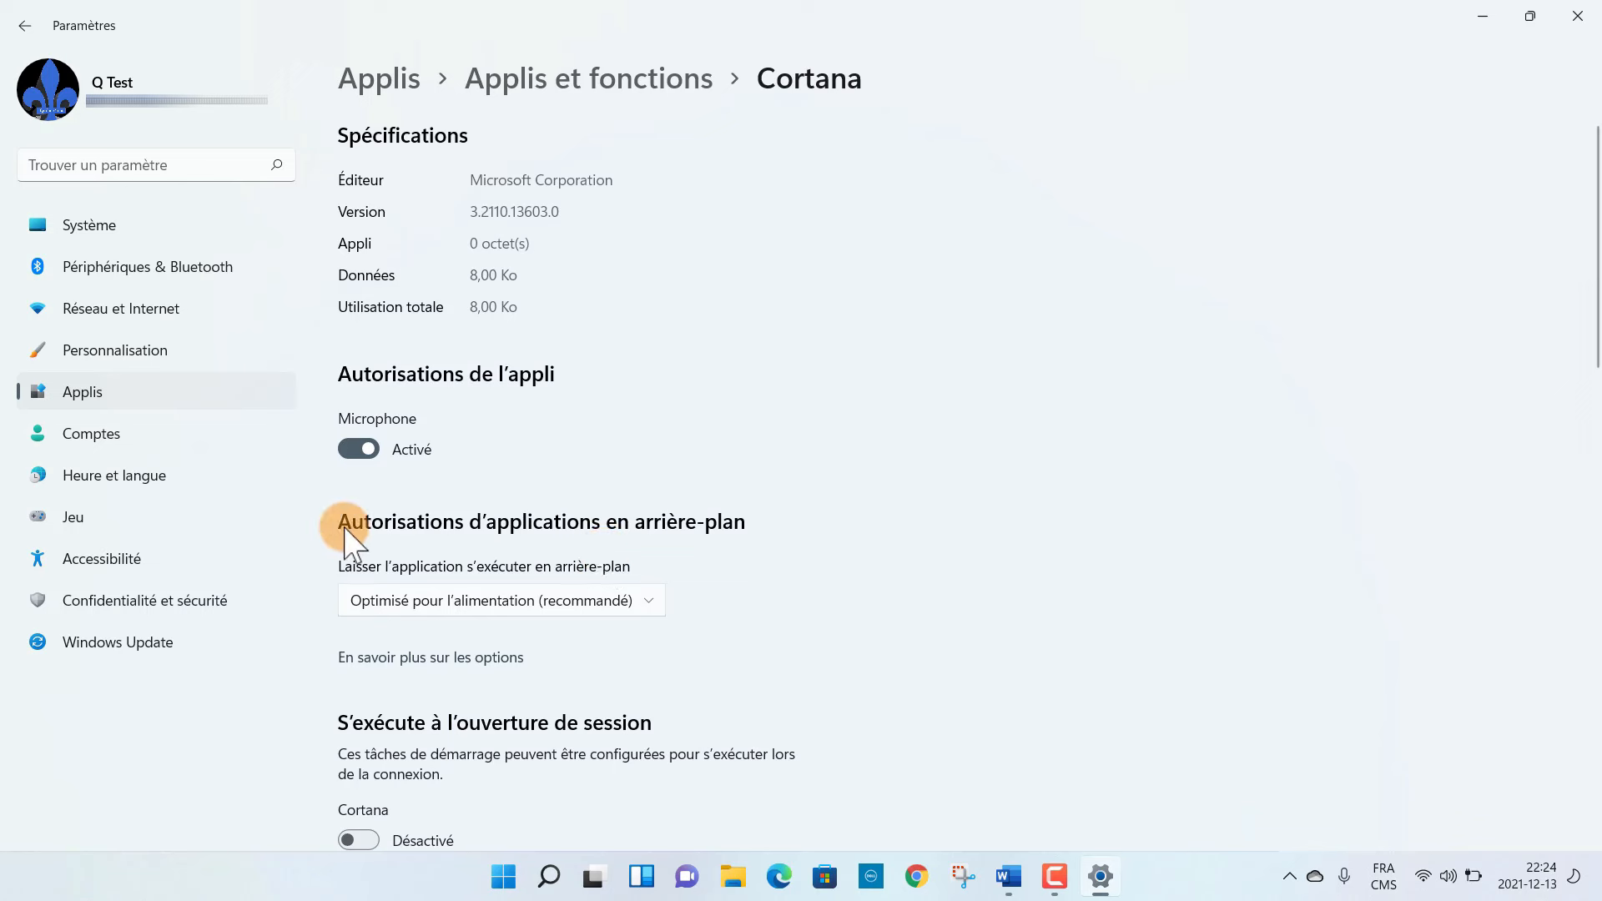
pyautogui.click(650, 601)
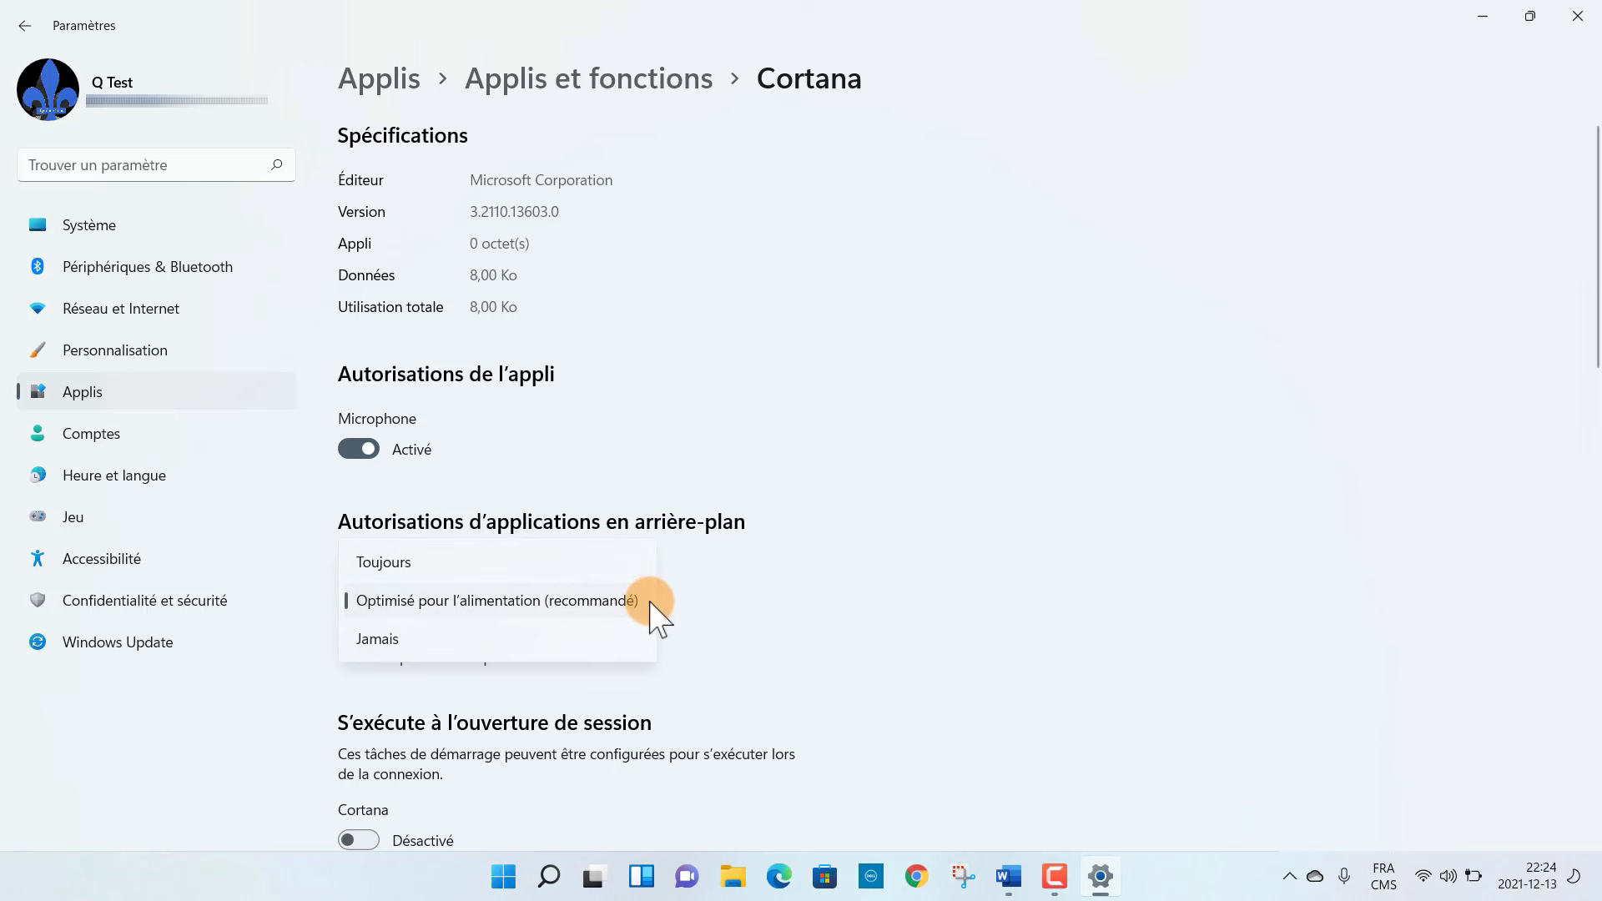
pyautogui.click(576, 641)
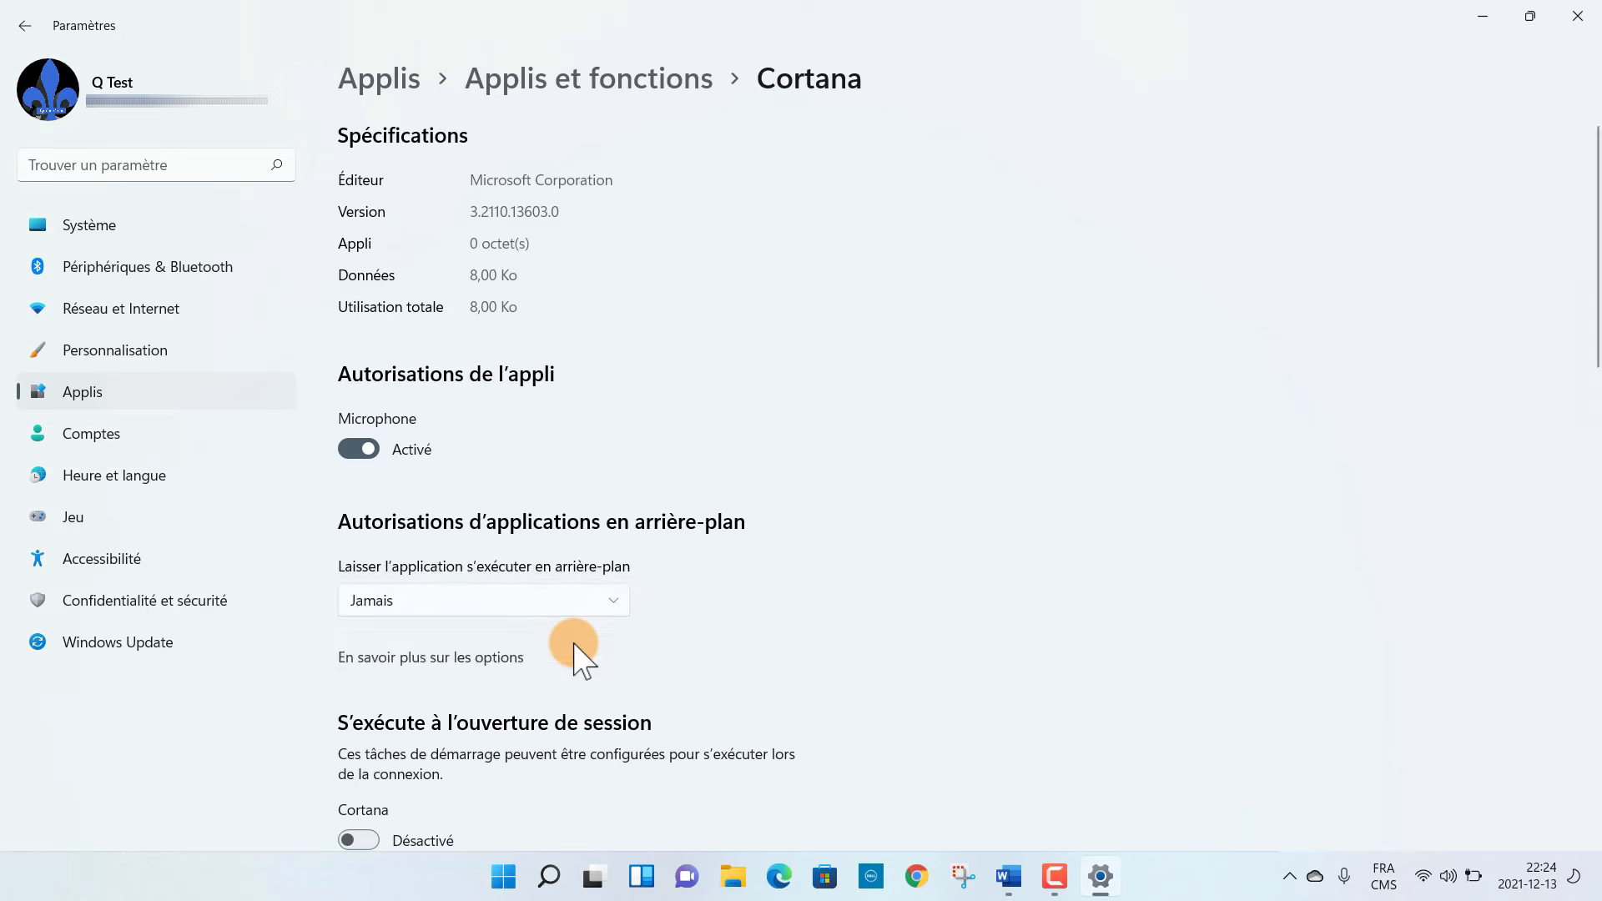
# Return to Applis et fonctions, look through the installed apps and show the available actions for Audacity 3.1.2
pyautogui.click(646, 83)
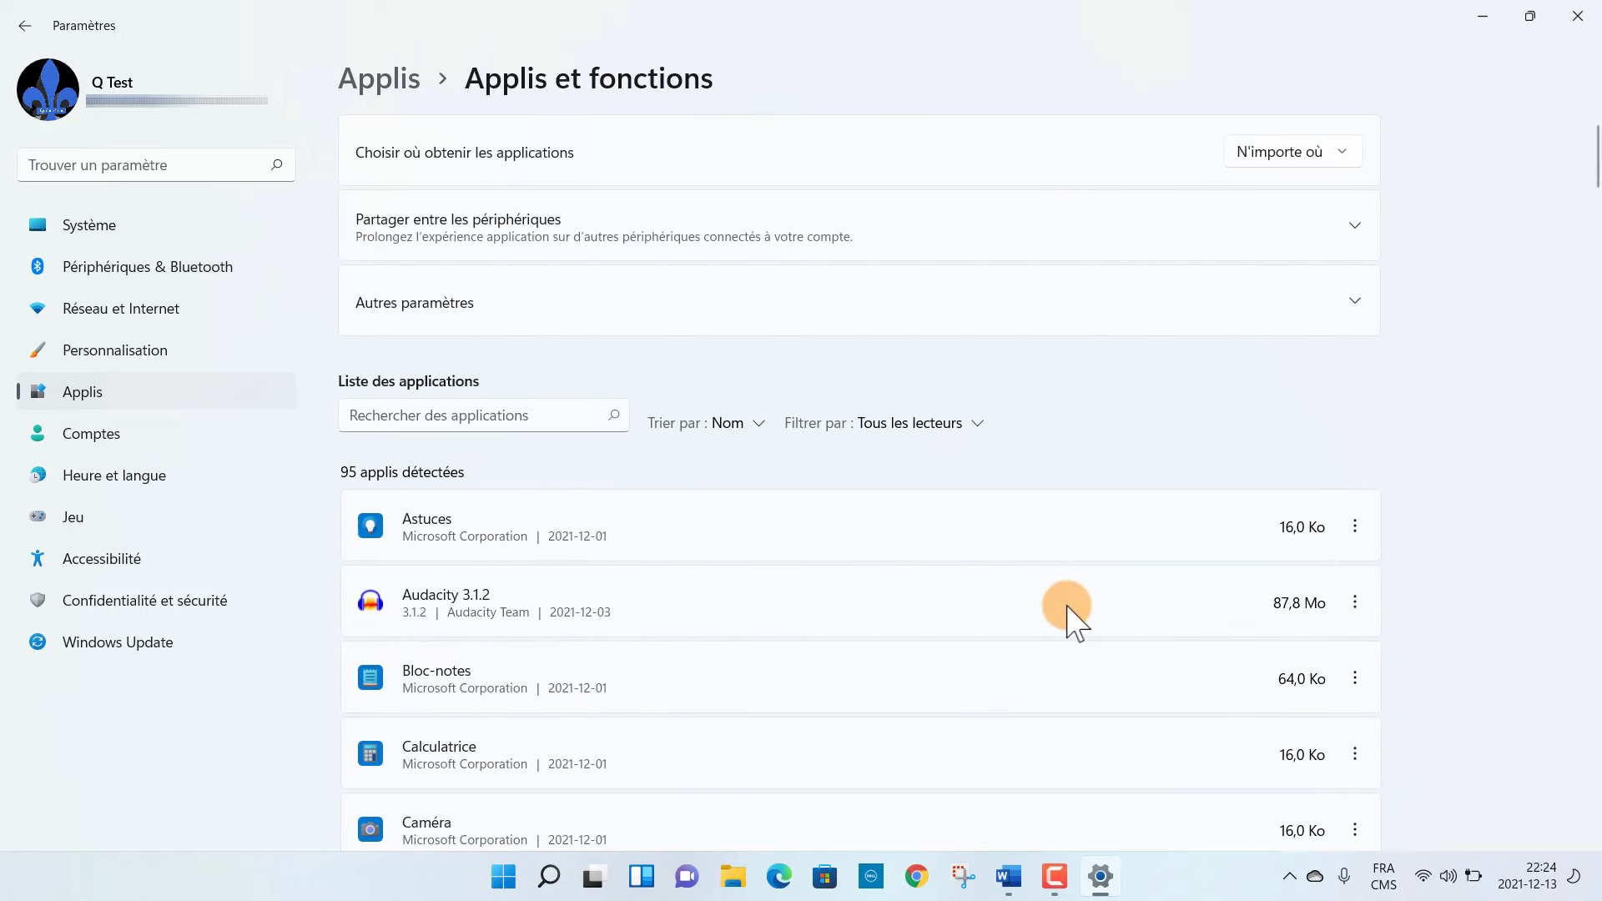
pyautogui.scroll(-12, 1068, 607)
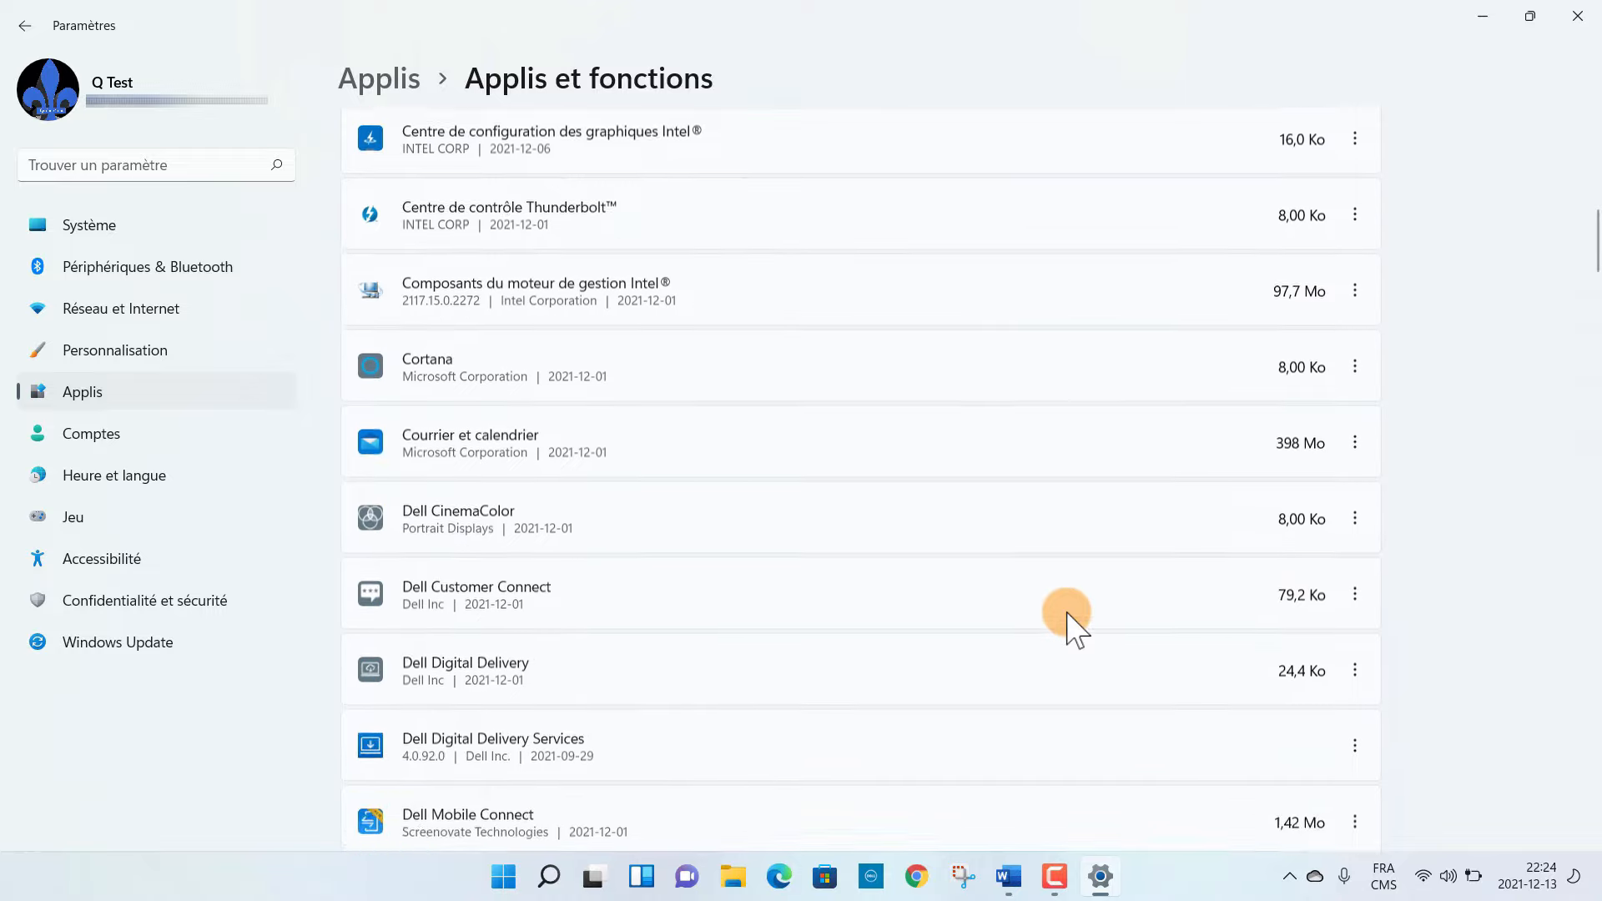
pyautogui.scroll(-10, 1068, 617)
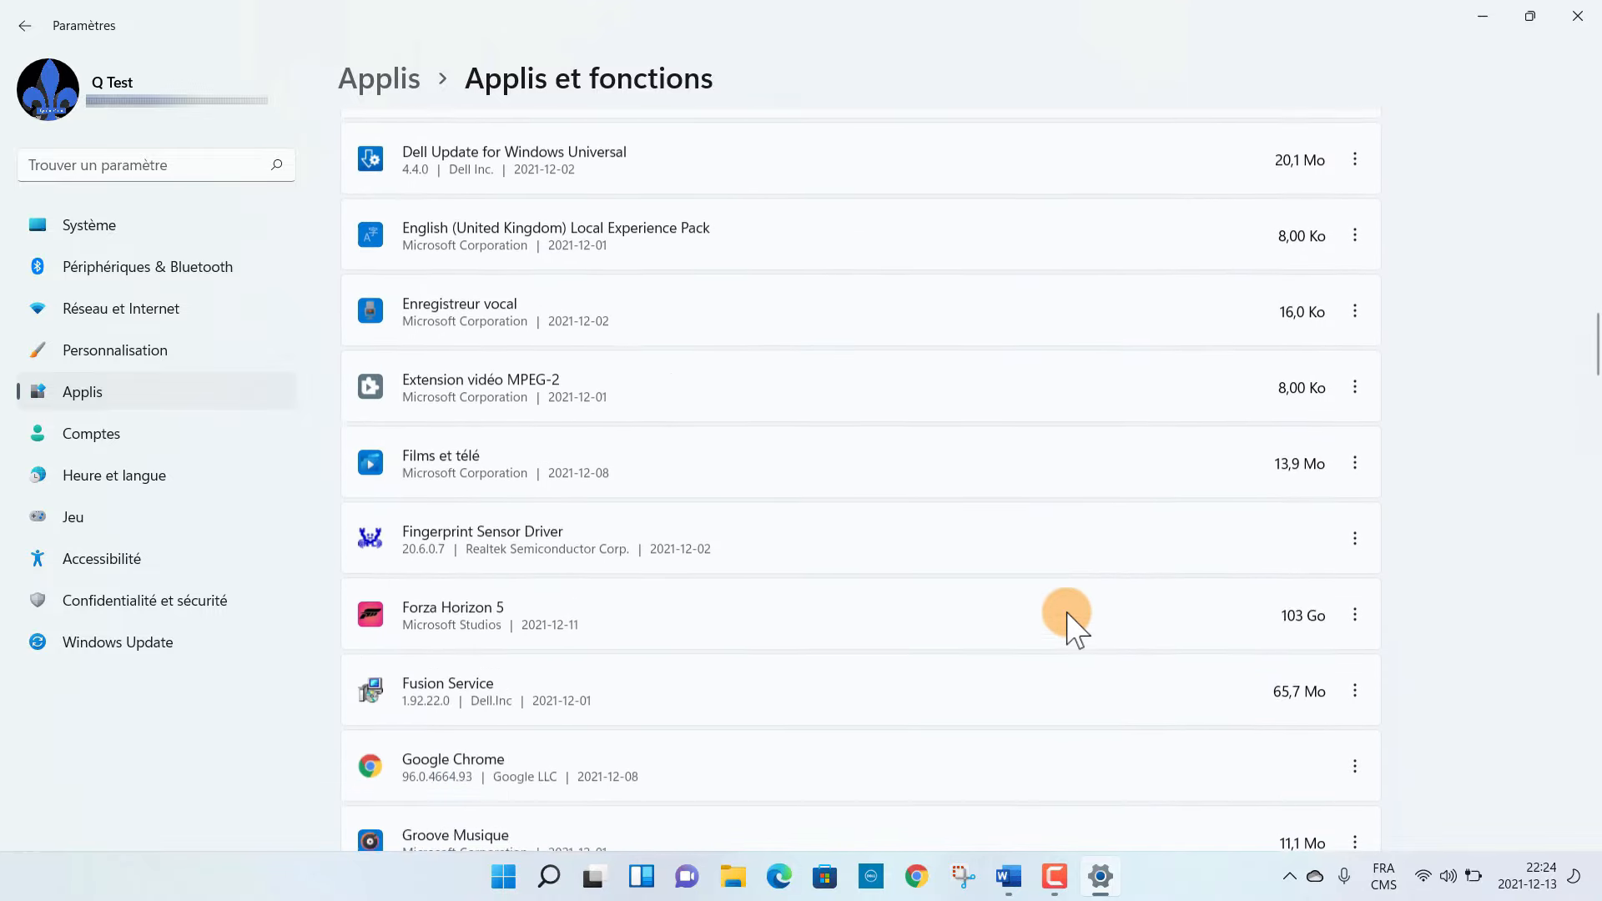
pyautogui.scroll(6, 1326, 358)
pyautogui.scroll(10, 1321, 350)
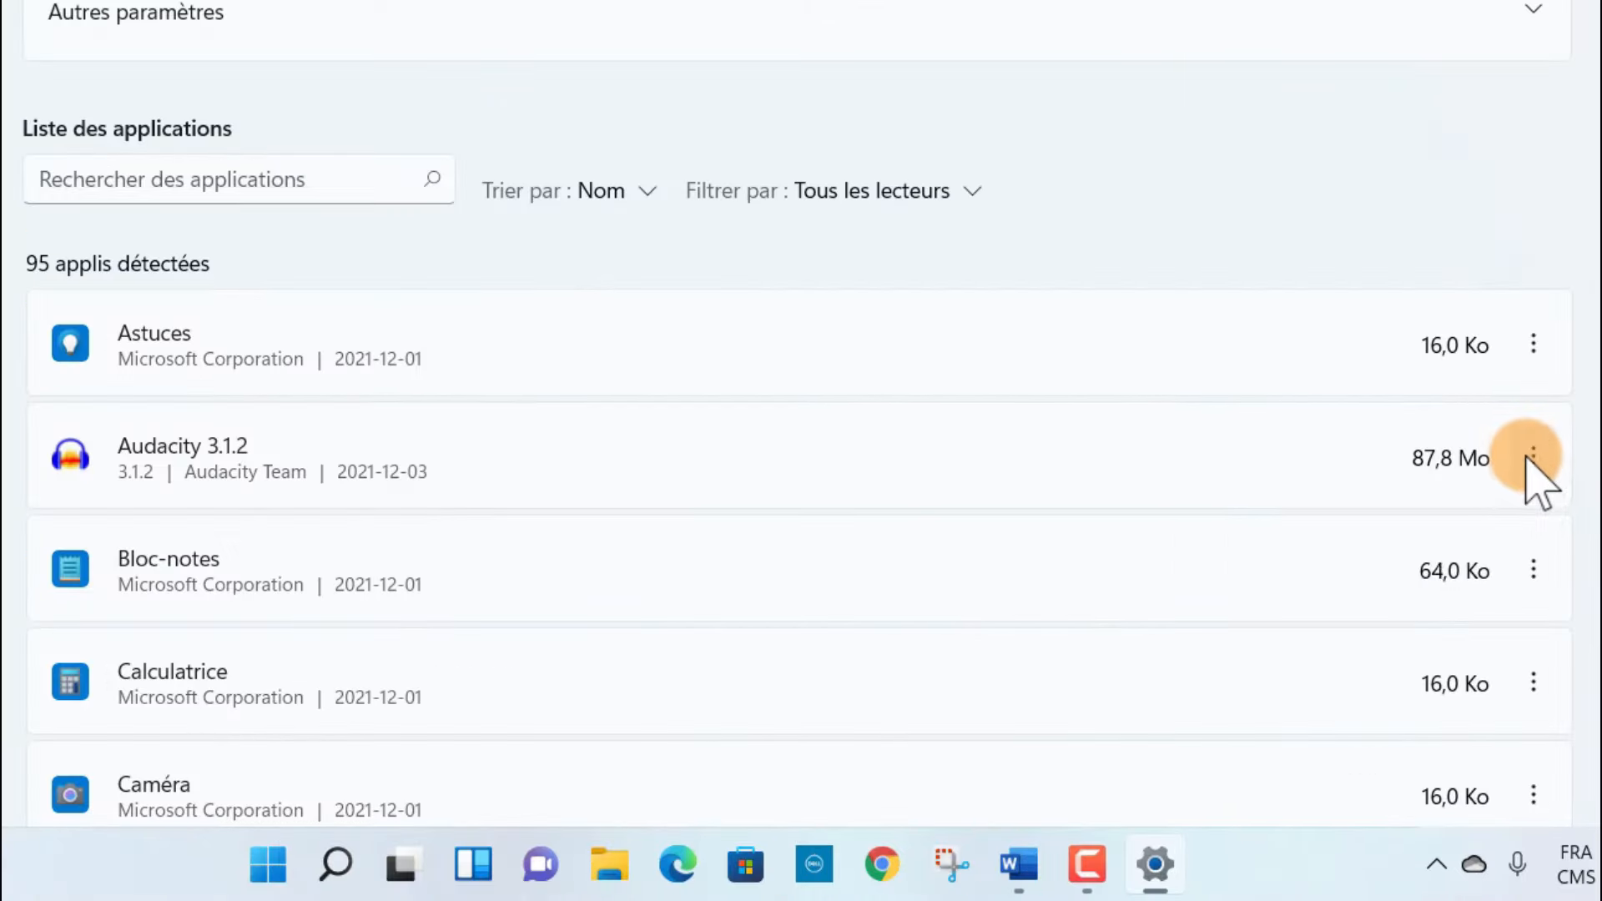
pyautogui.click(1533, 456)
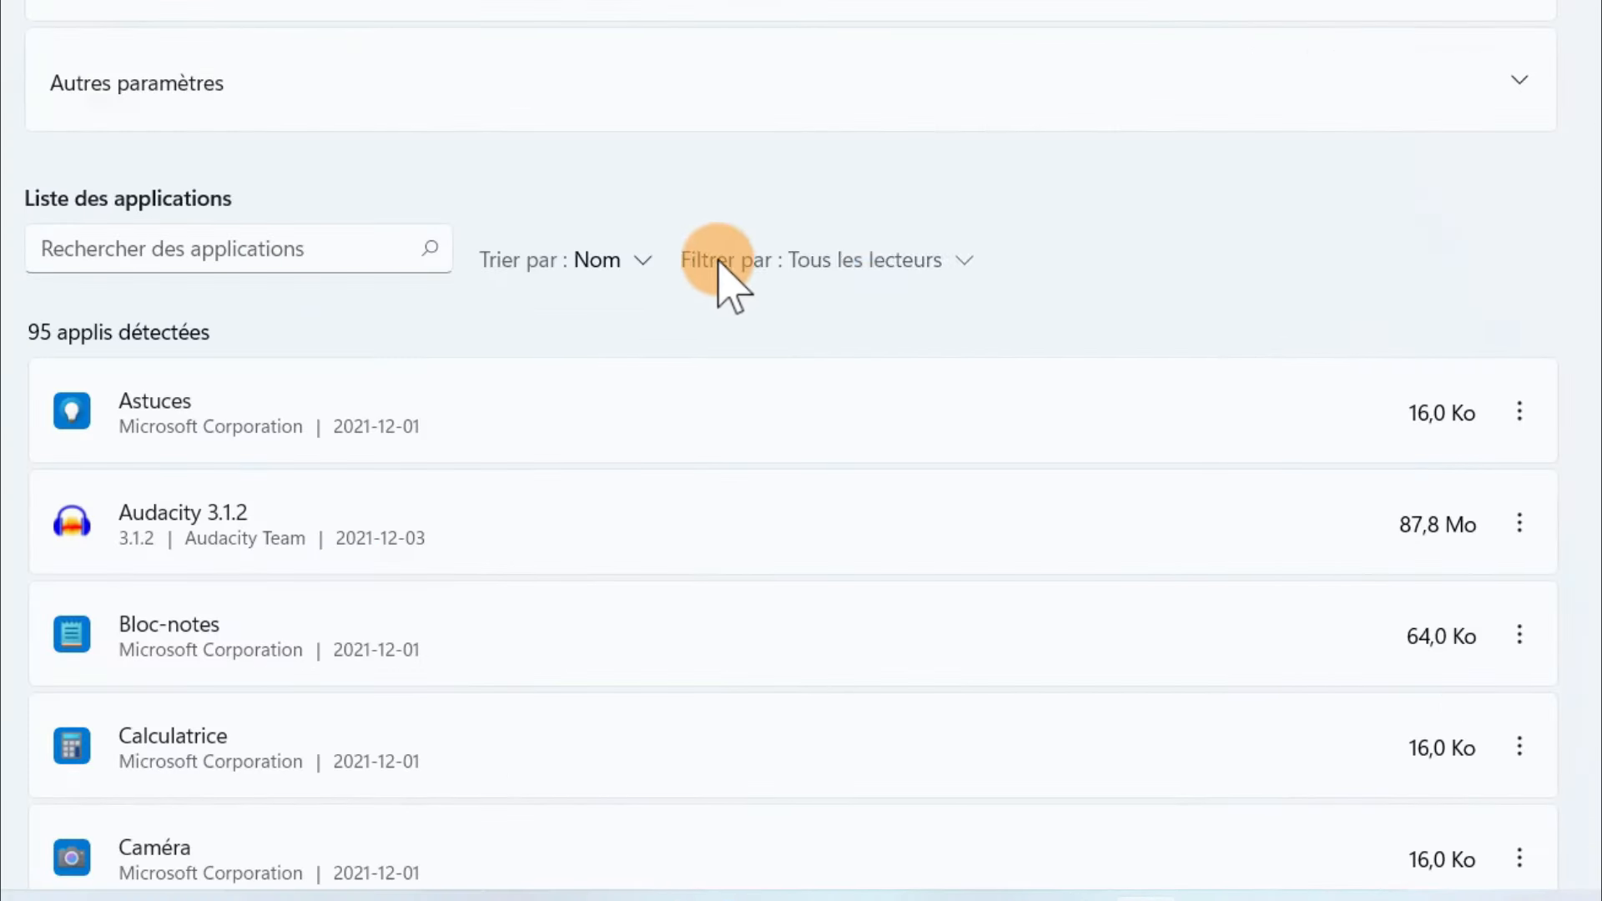
# Sort the installed apps list by Date d'installation and review the most recent installations
pyautogui.click(594, 261)
pyautogui.click(594, 420)
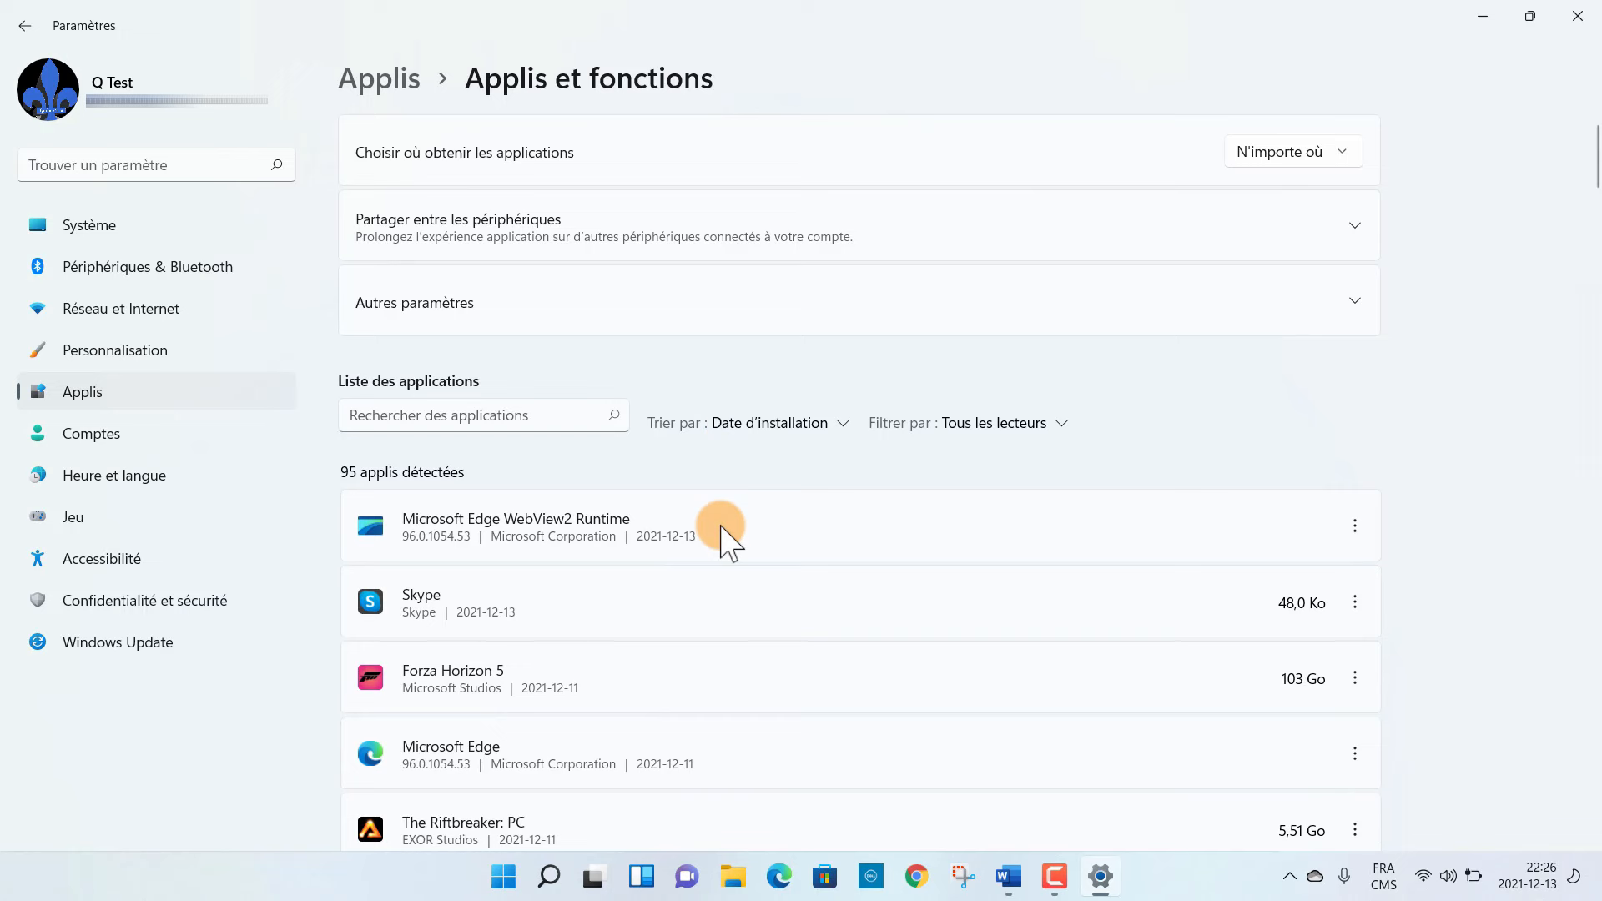
pyautogui.scroll(-2, 891, 544)
pyautogui.scroll(-4, 1012, 504)
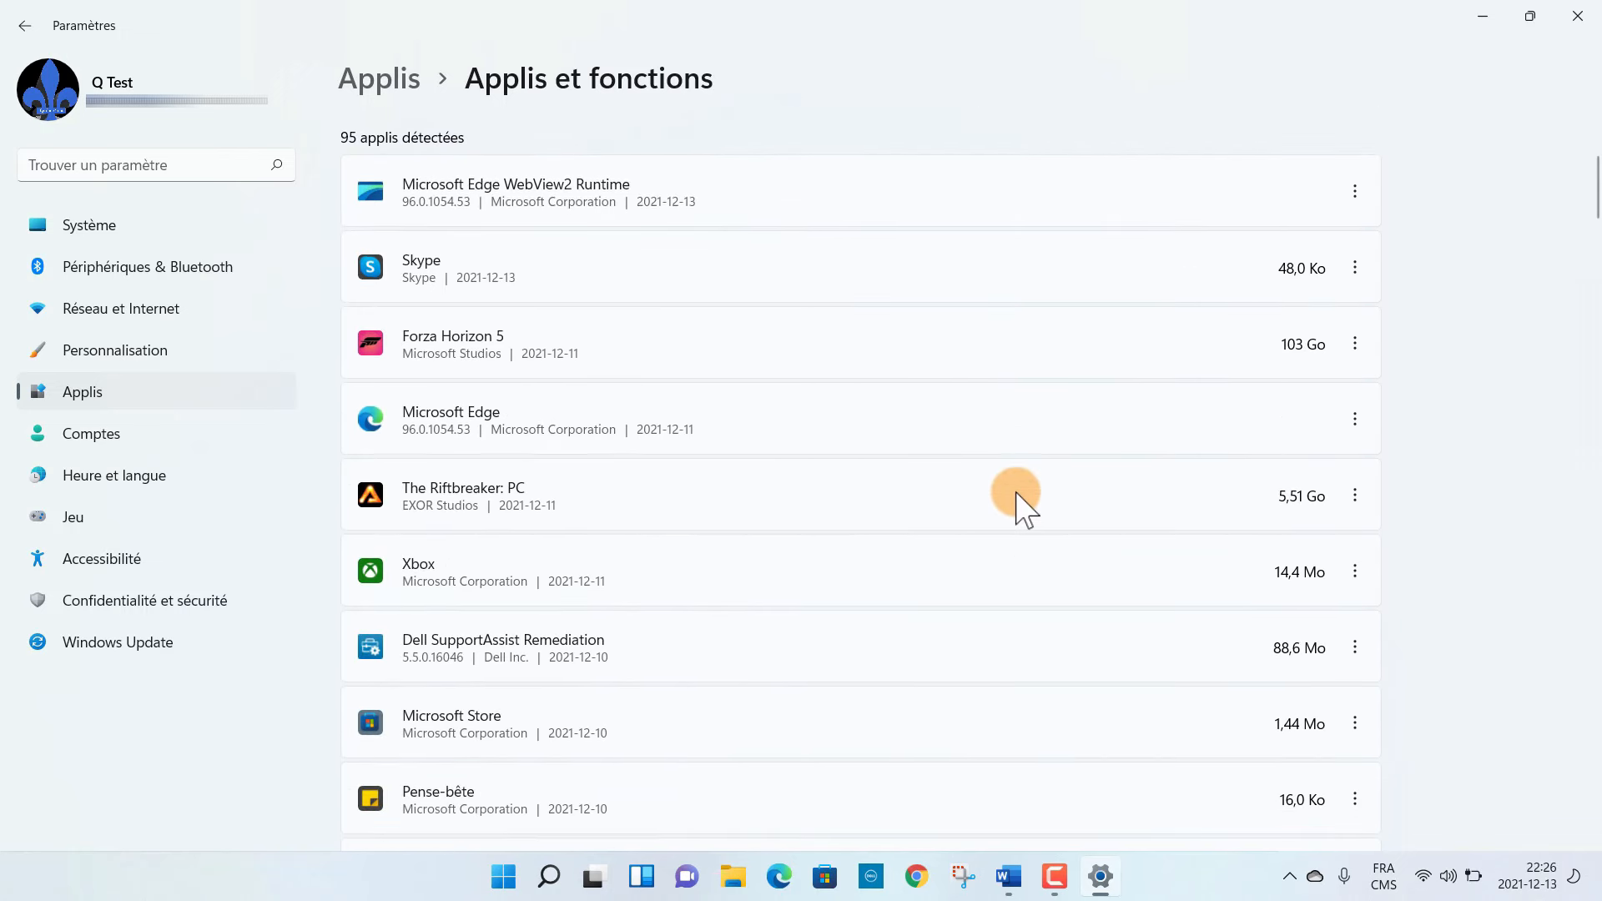
pyautogui.scroll(6, 1016, 496)
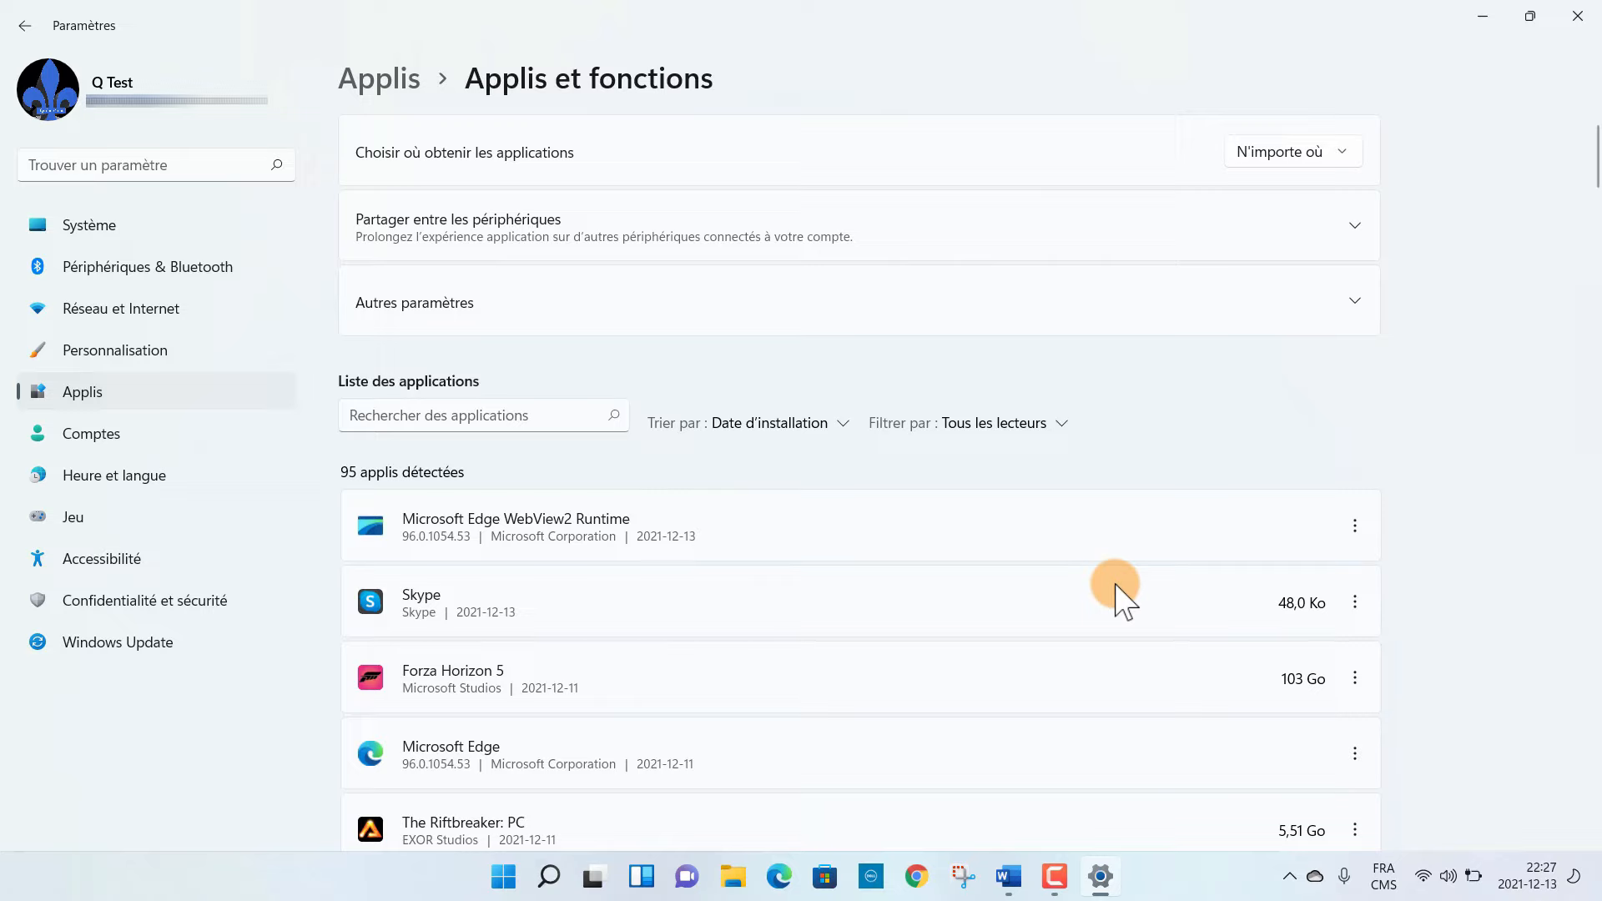
# Uninstall The Riftbreaker: PC together with its associated data
pyautogui.scroll(-6, 1116, 586)
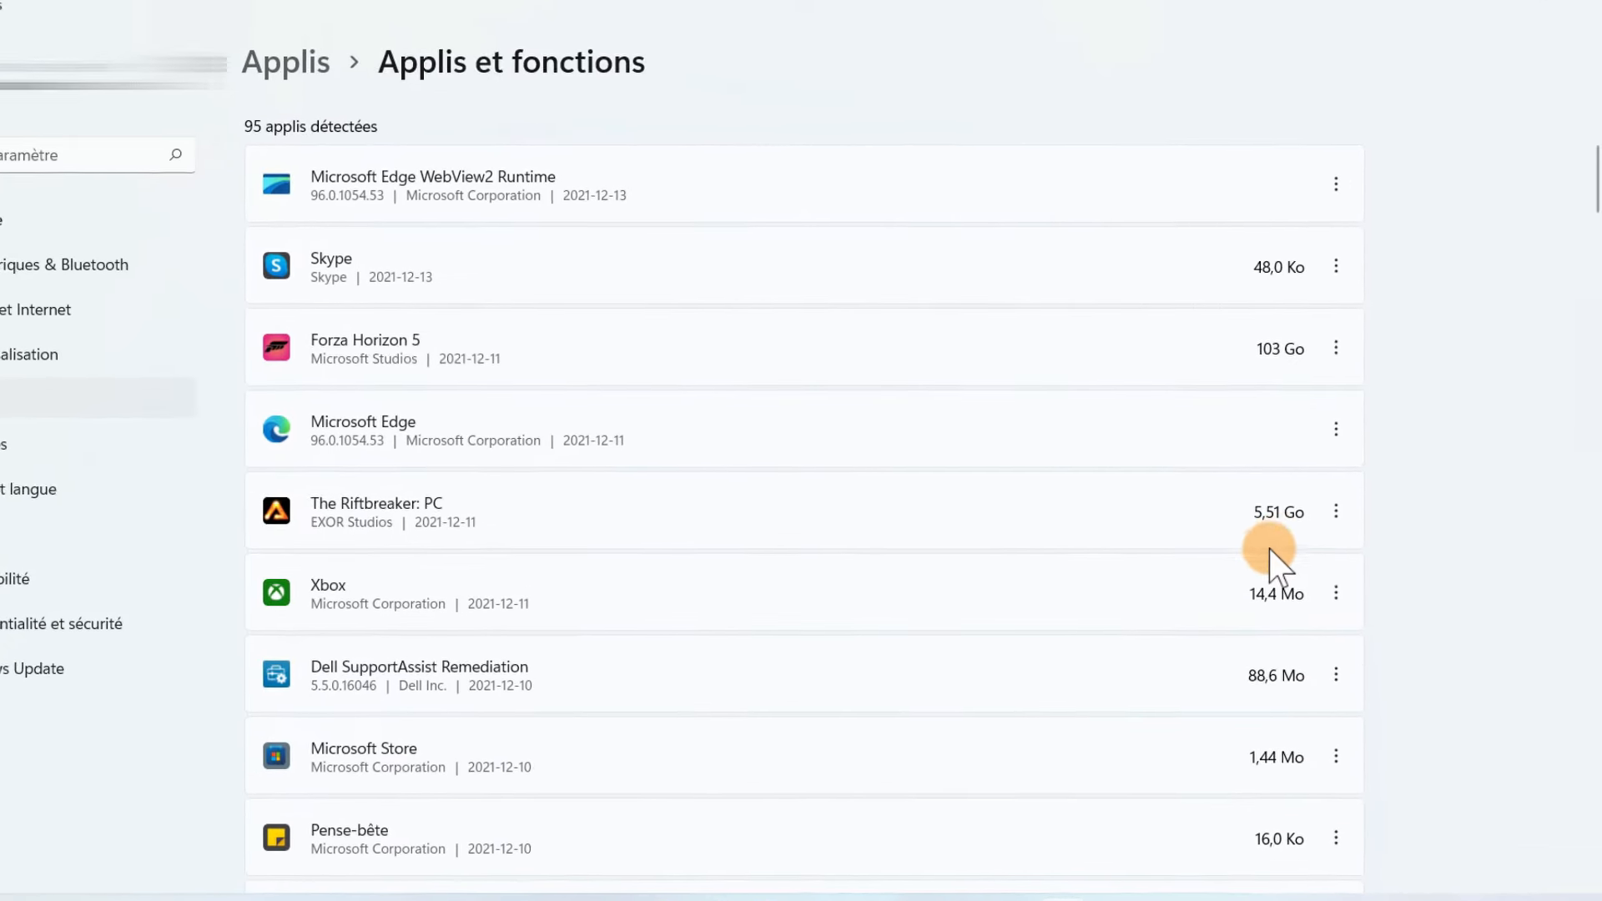
pyautogui.click(1335, 510)
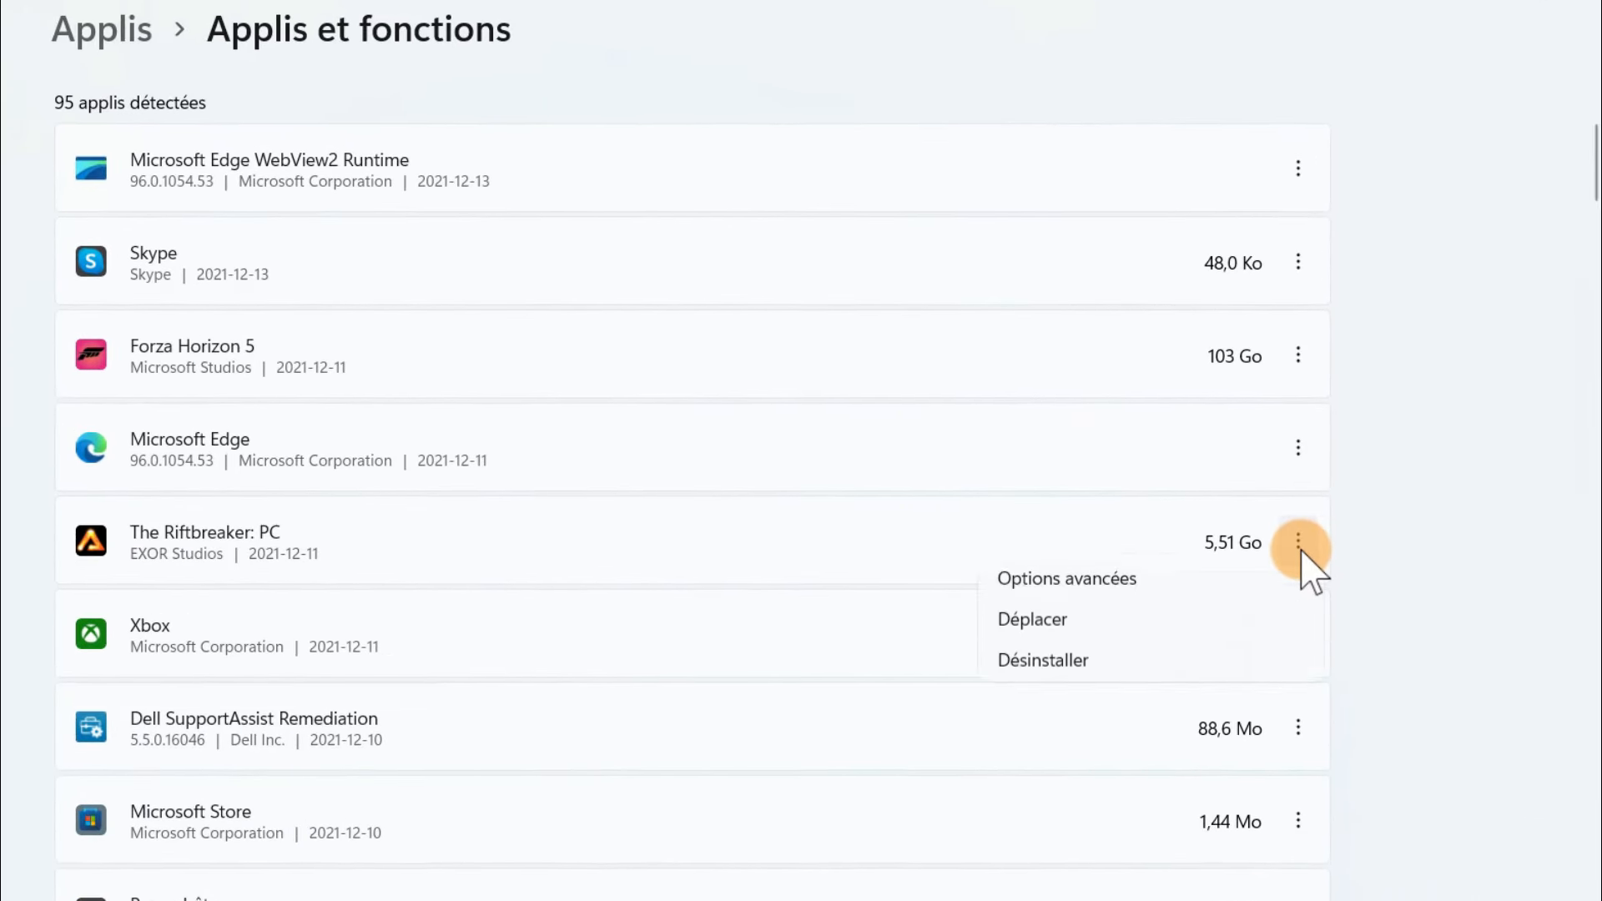
pyautogui.click(1089, 677)
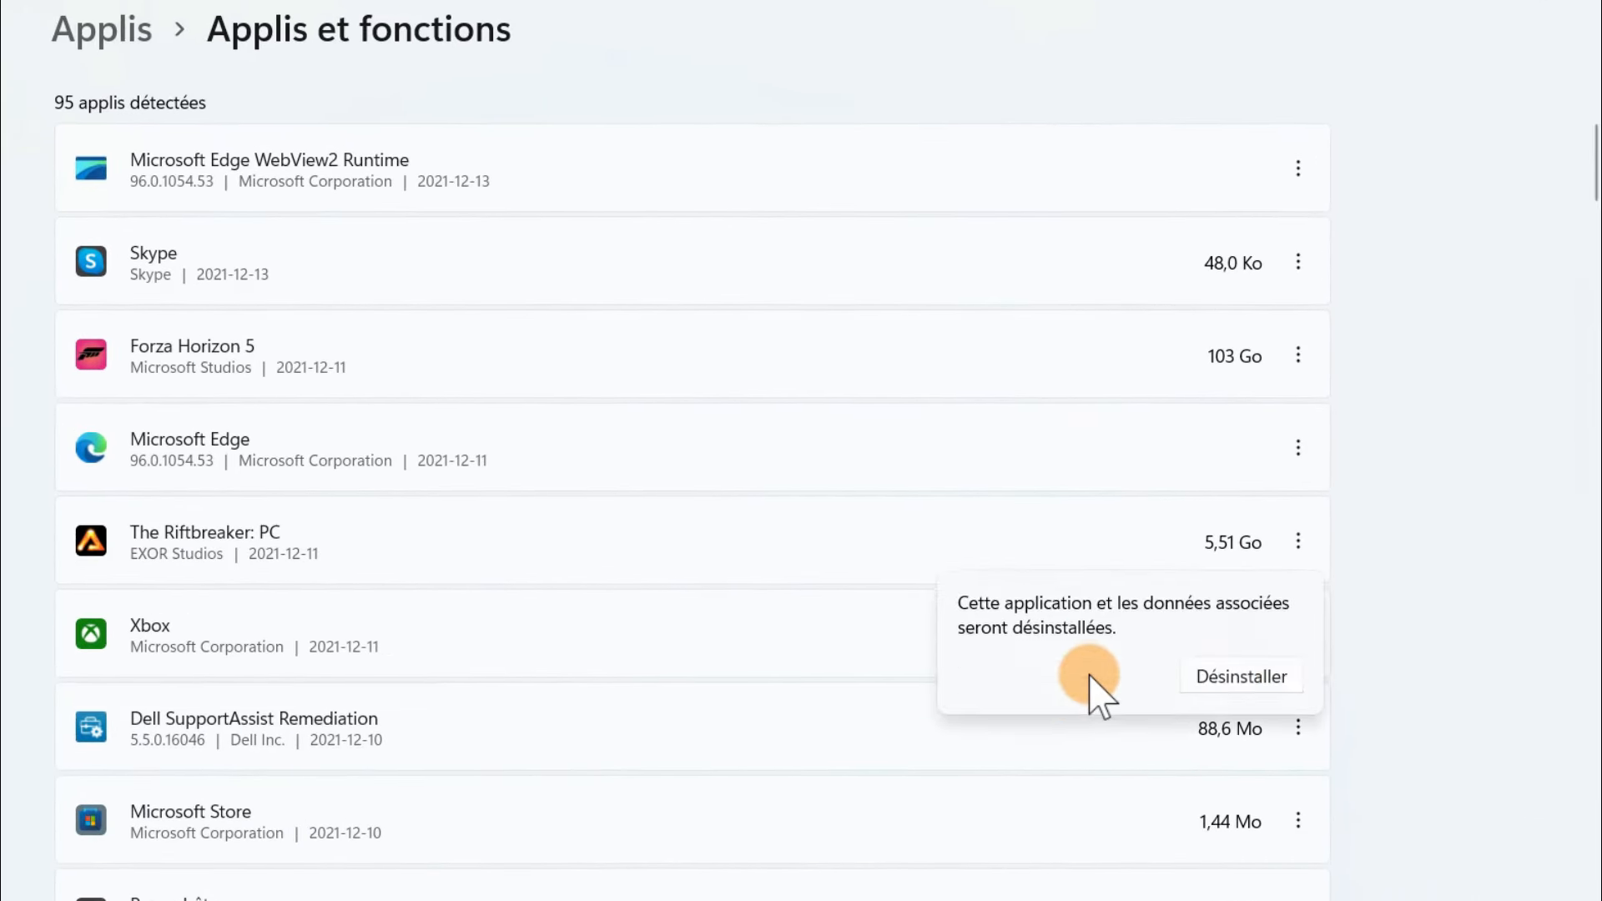
pyautogui.click(1239, 679)
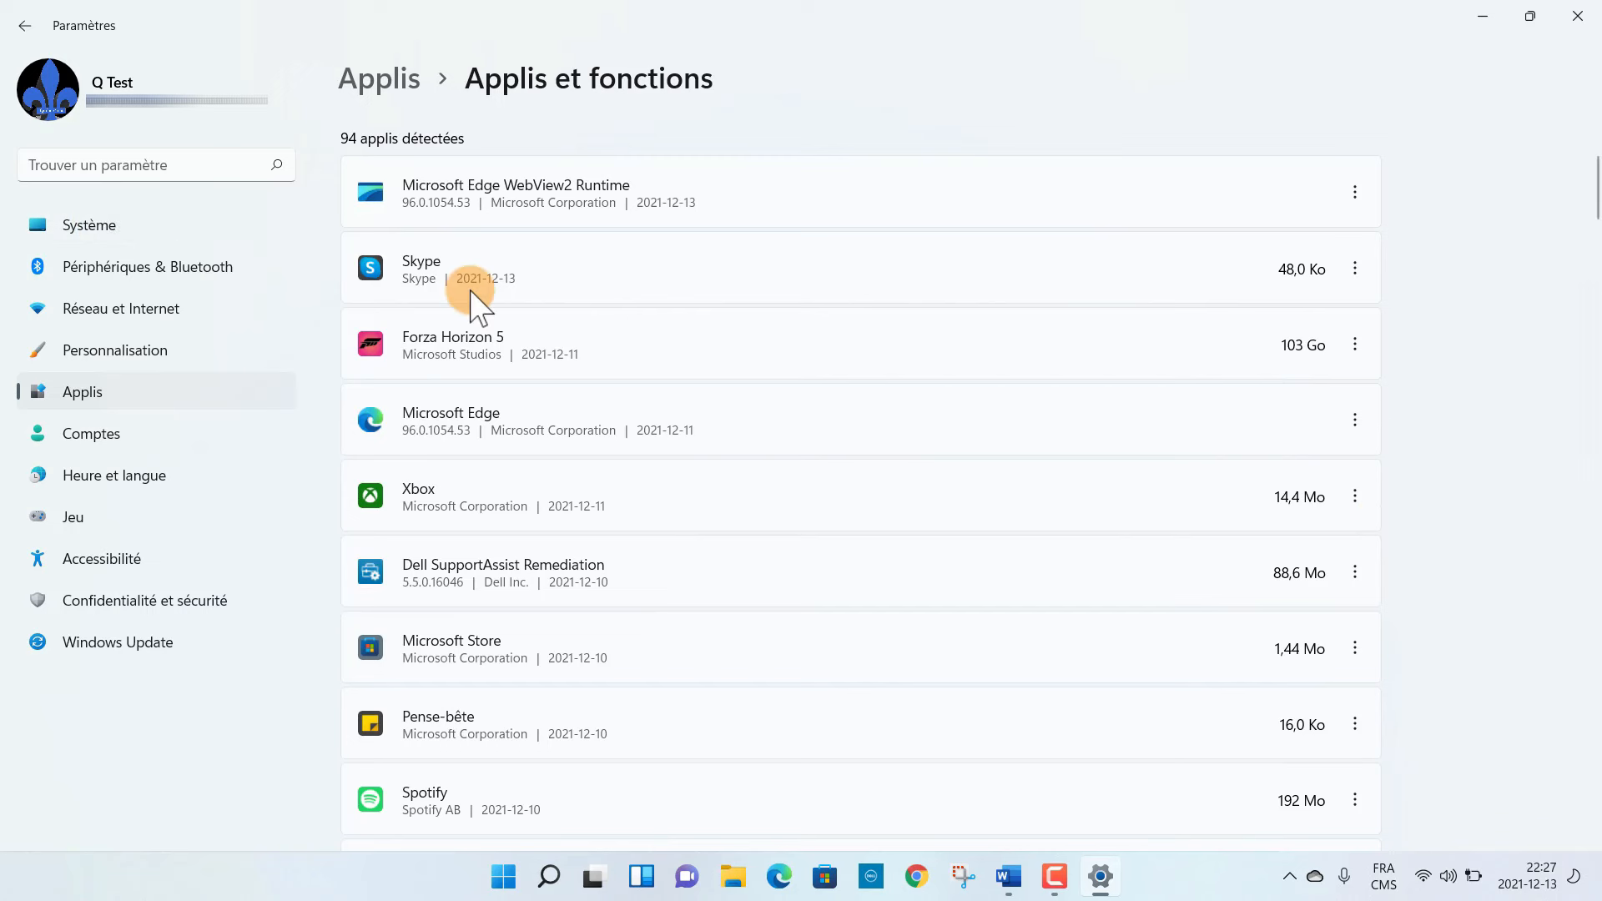
# Go to the Stockage settings under Système and review the categories listed in Fichiers temporaires
pyautogui.click(112, 226)
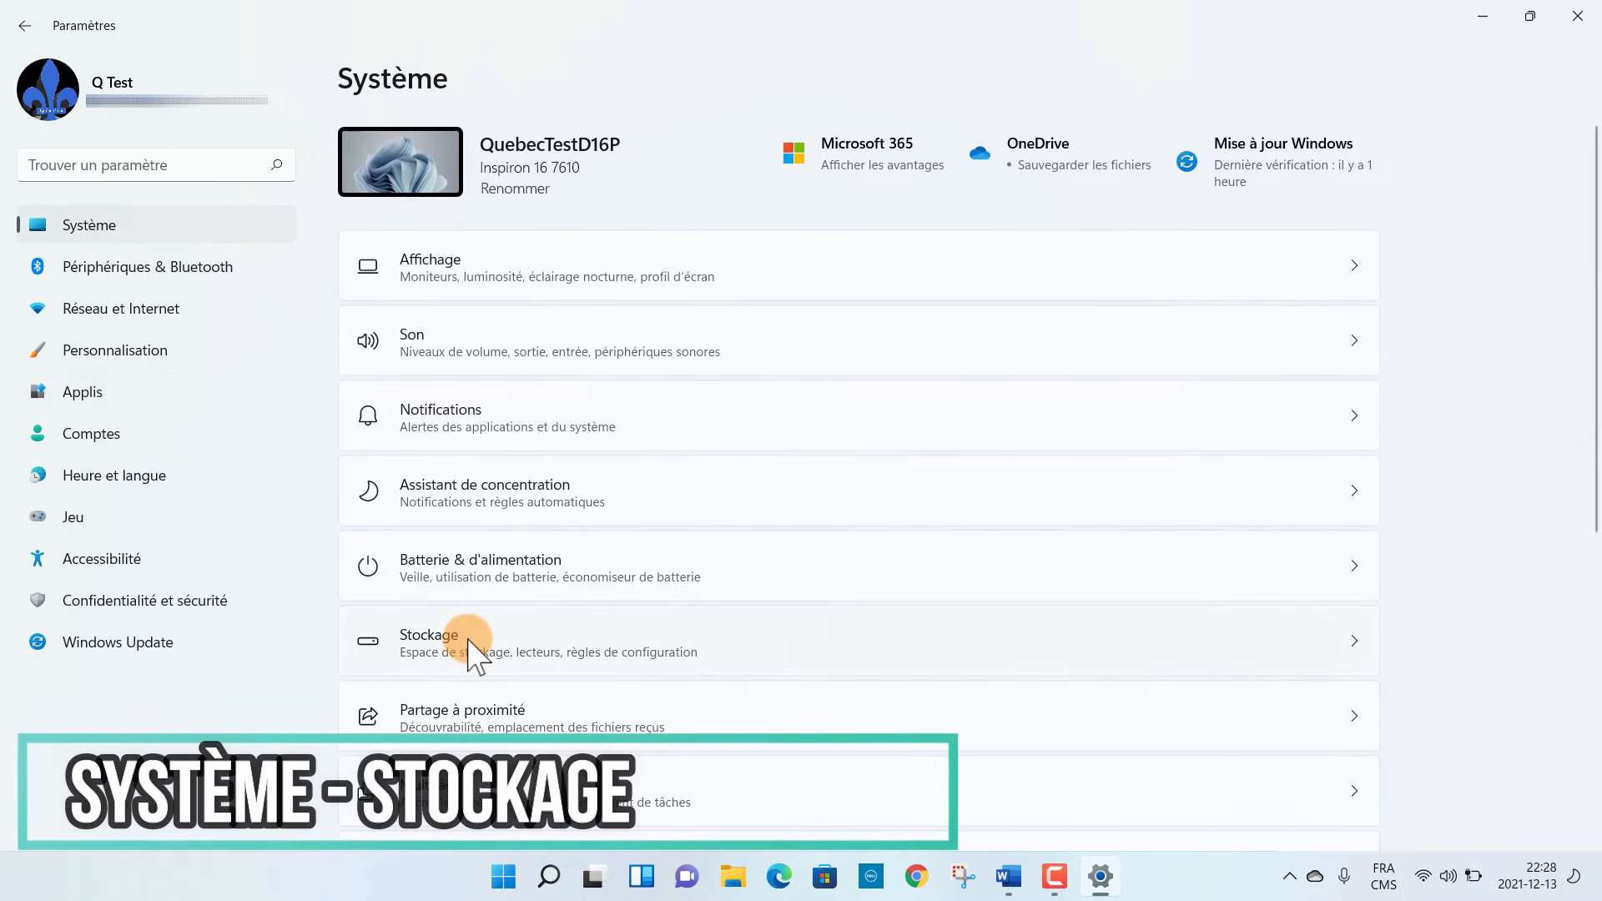
pyautogui.click(469, 641)
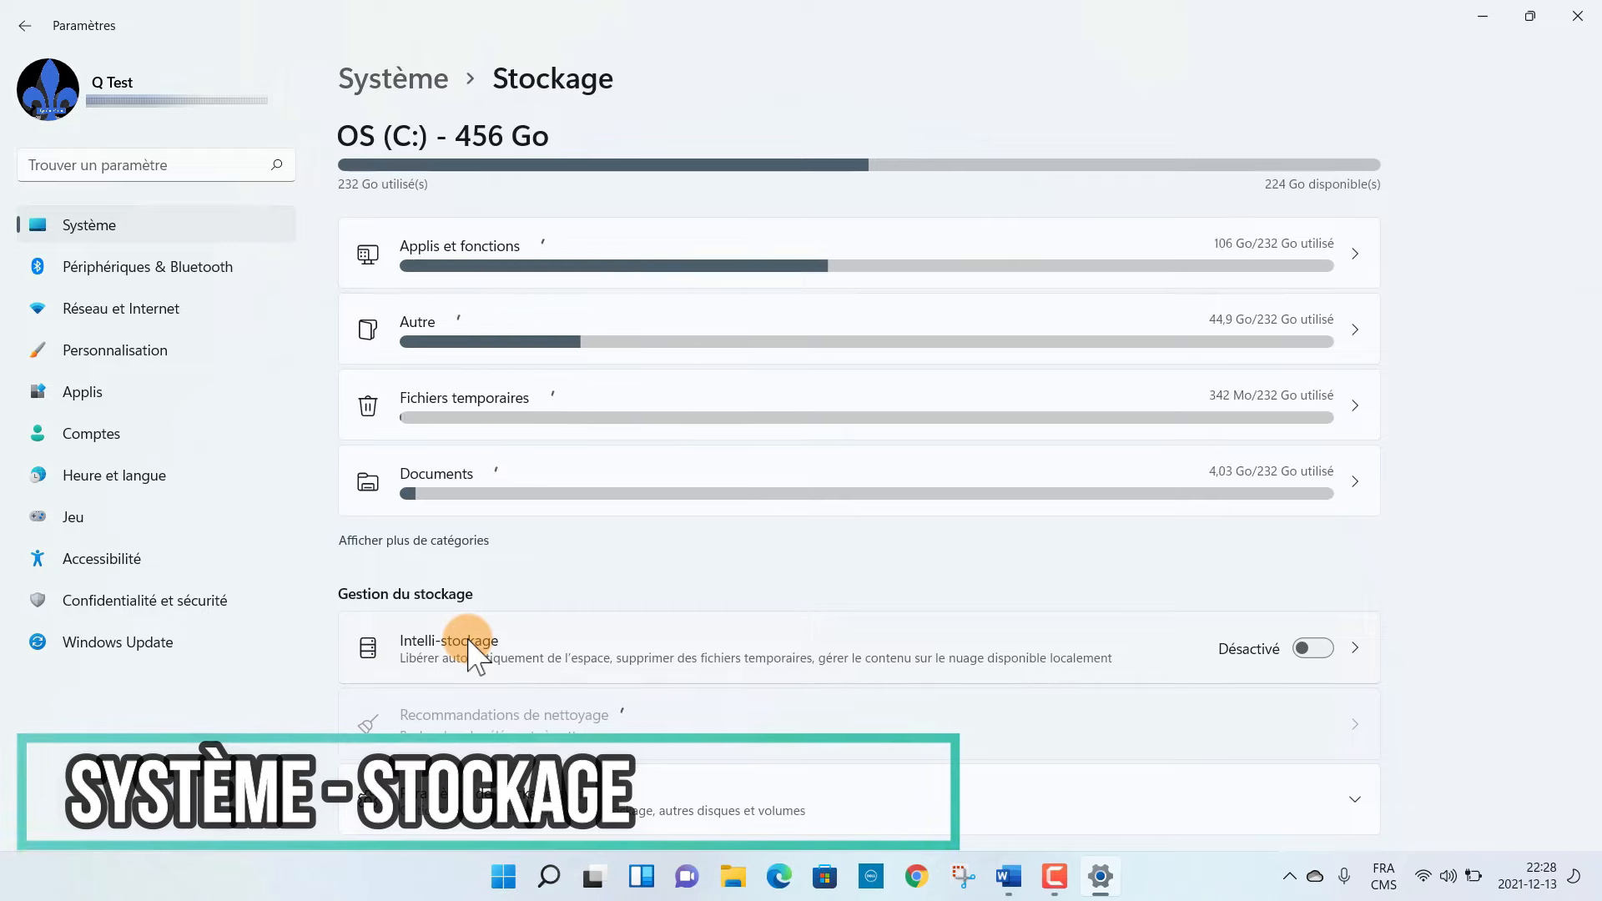
pyautogui.click(851, 408)
pyautogui.scroll(-6, 780, 433)
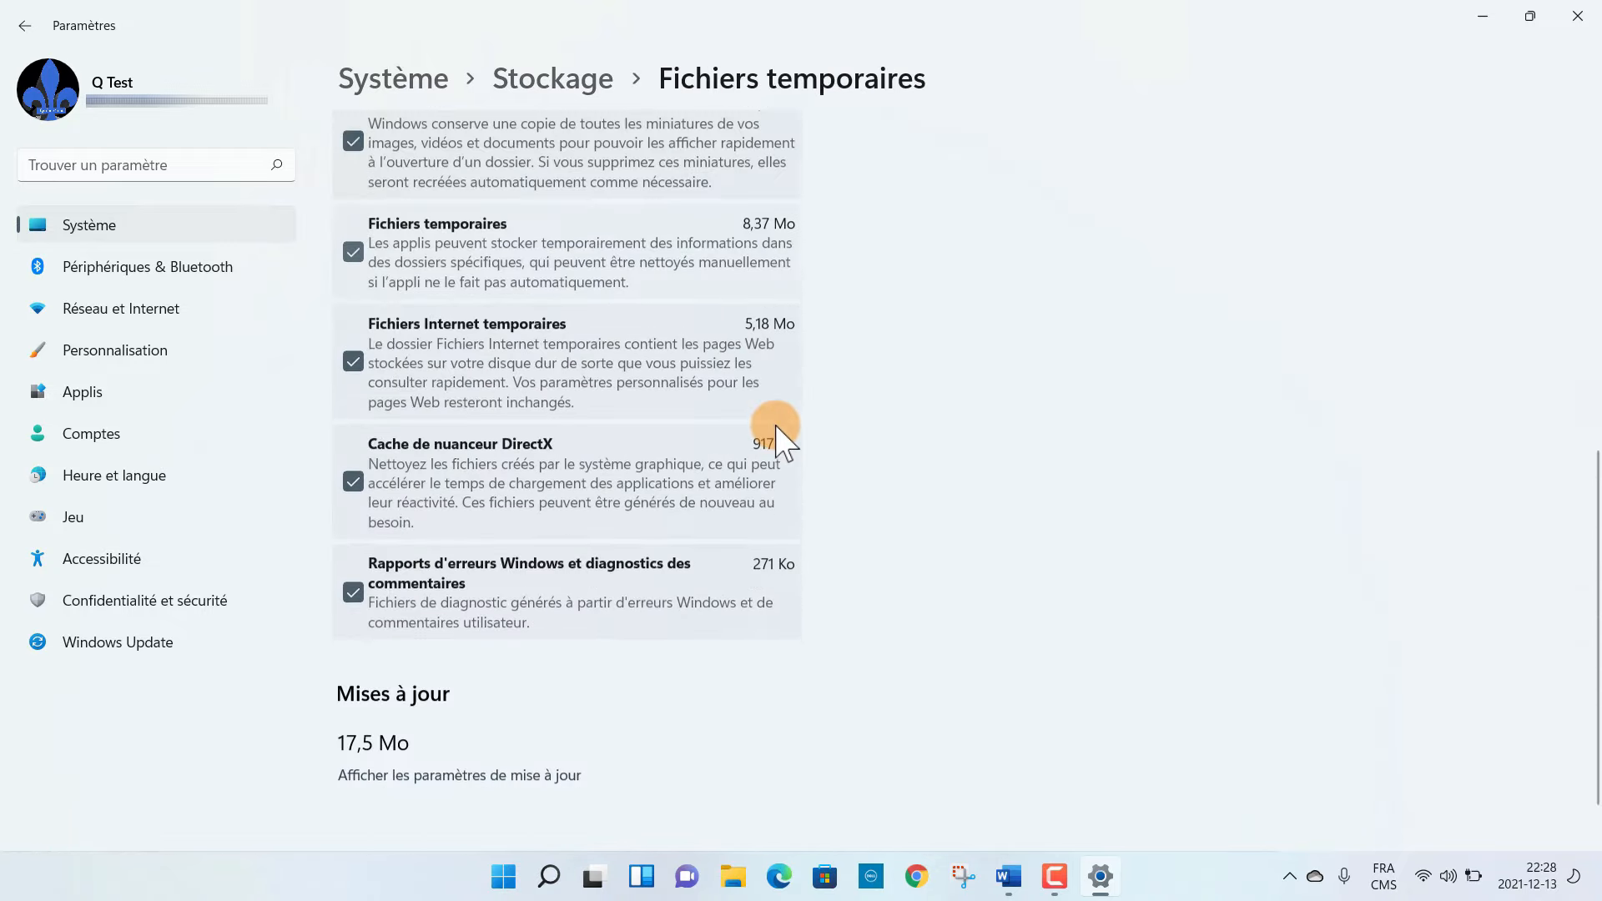
pyautogui.scroll(9, 780, 434)
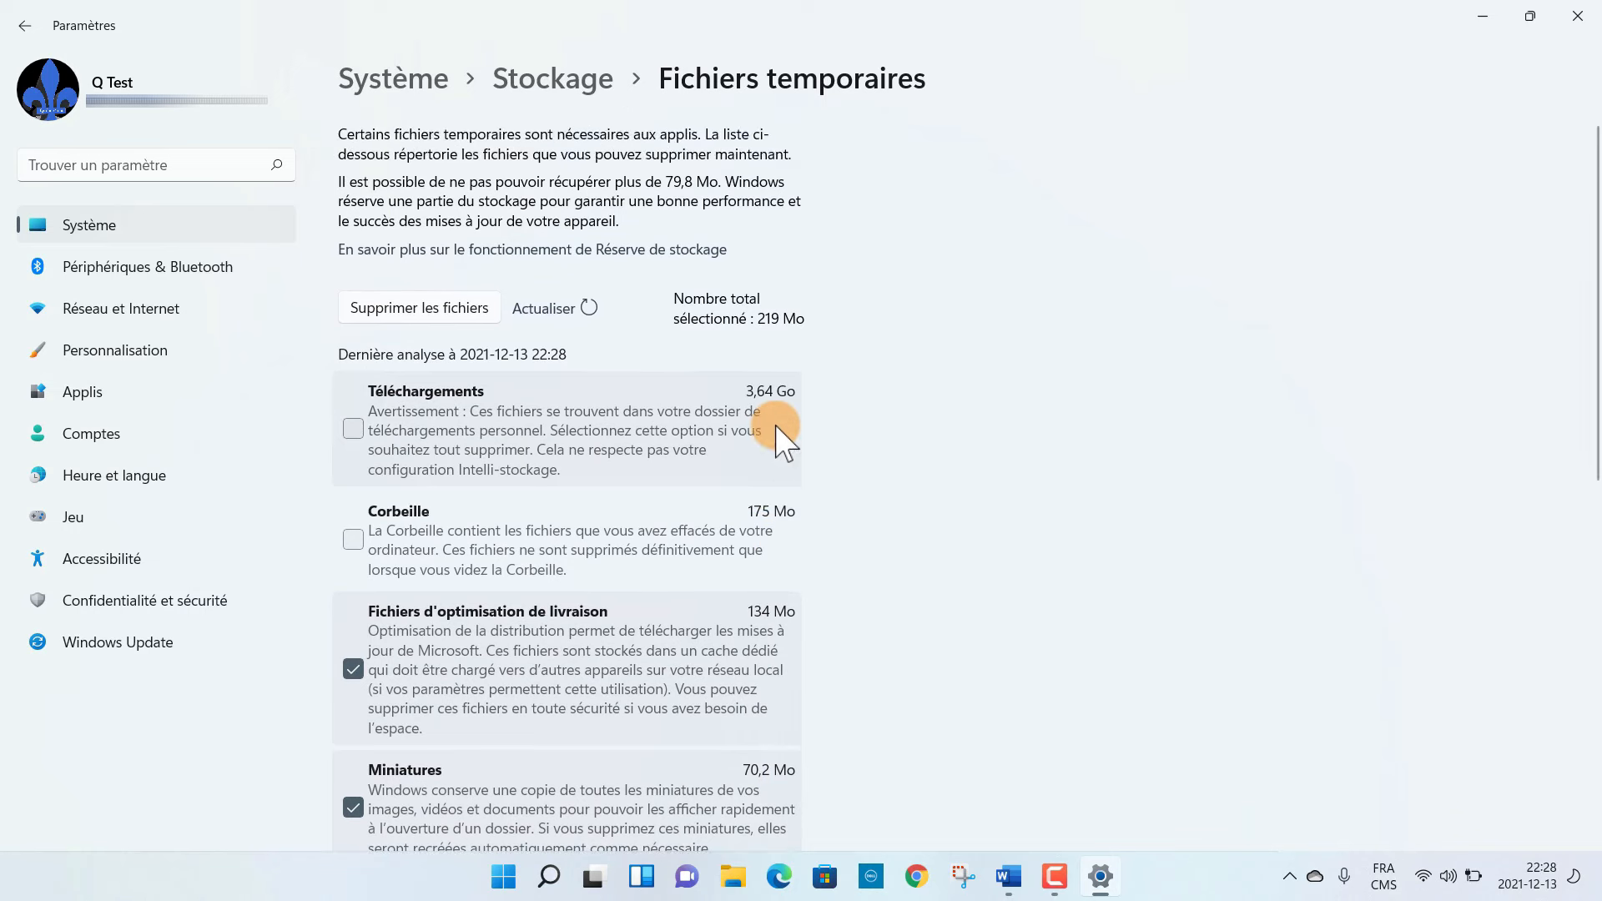
# Permanently delete the temporary files with Corbeille included and Téléchargements excluded from the selection
pyautogui.click(353, 540)
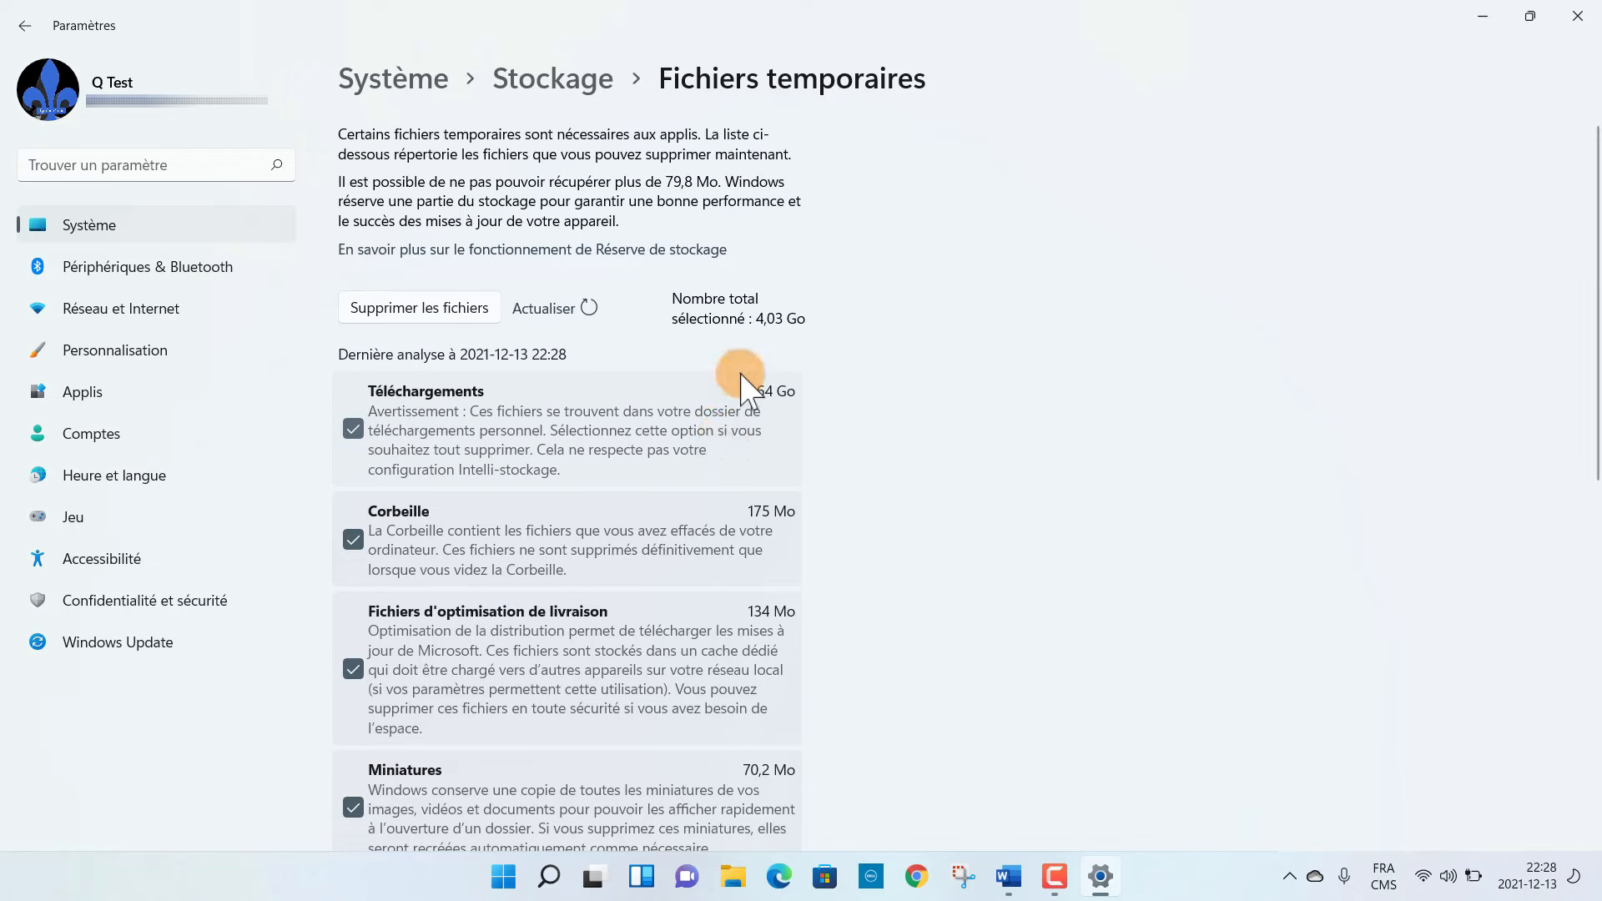
pyautogui.click(354, 429)
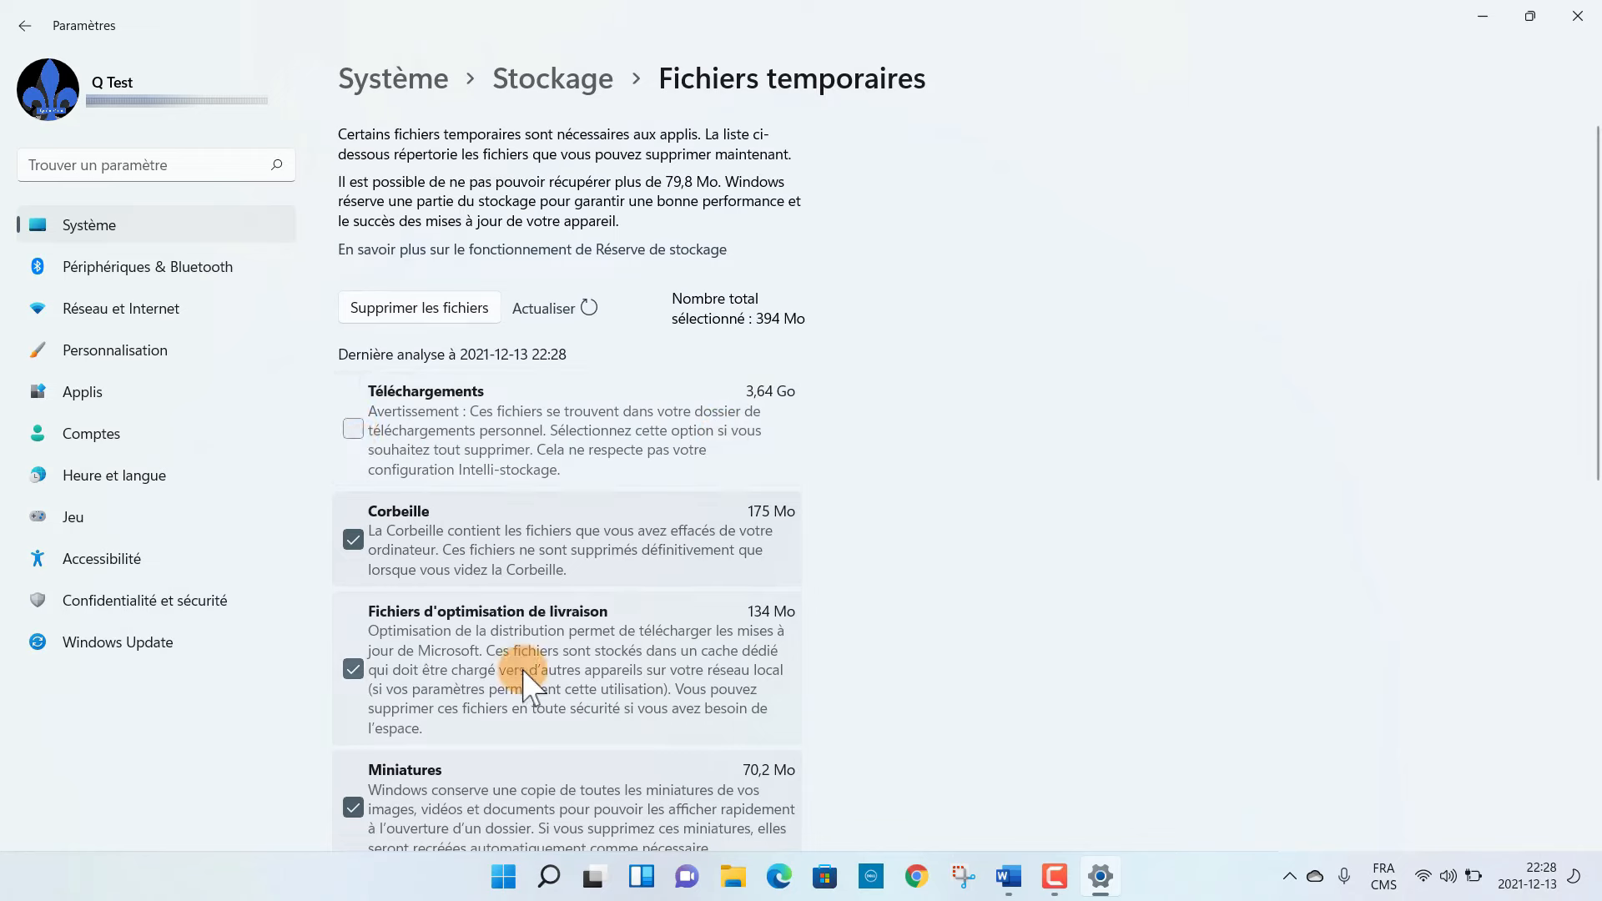
pyautogui.scroll(-6, 527, 672)
pyautogui.scroll(2, 527, 672)
pyautogui.scroll(4, 450, 515)
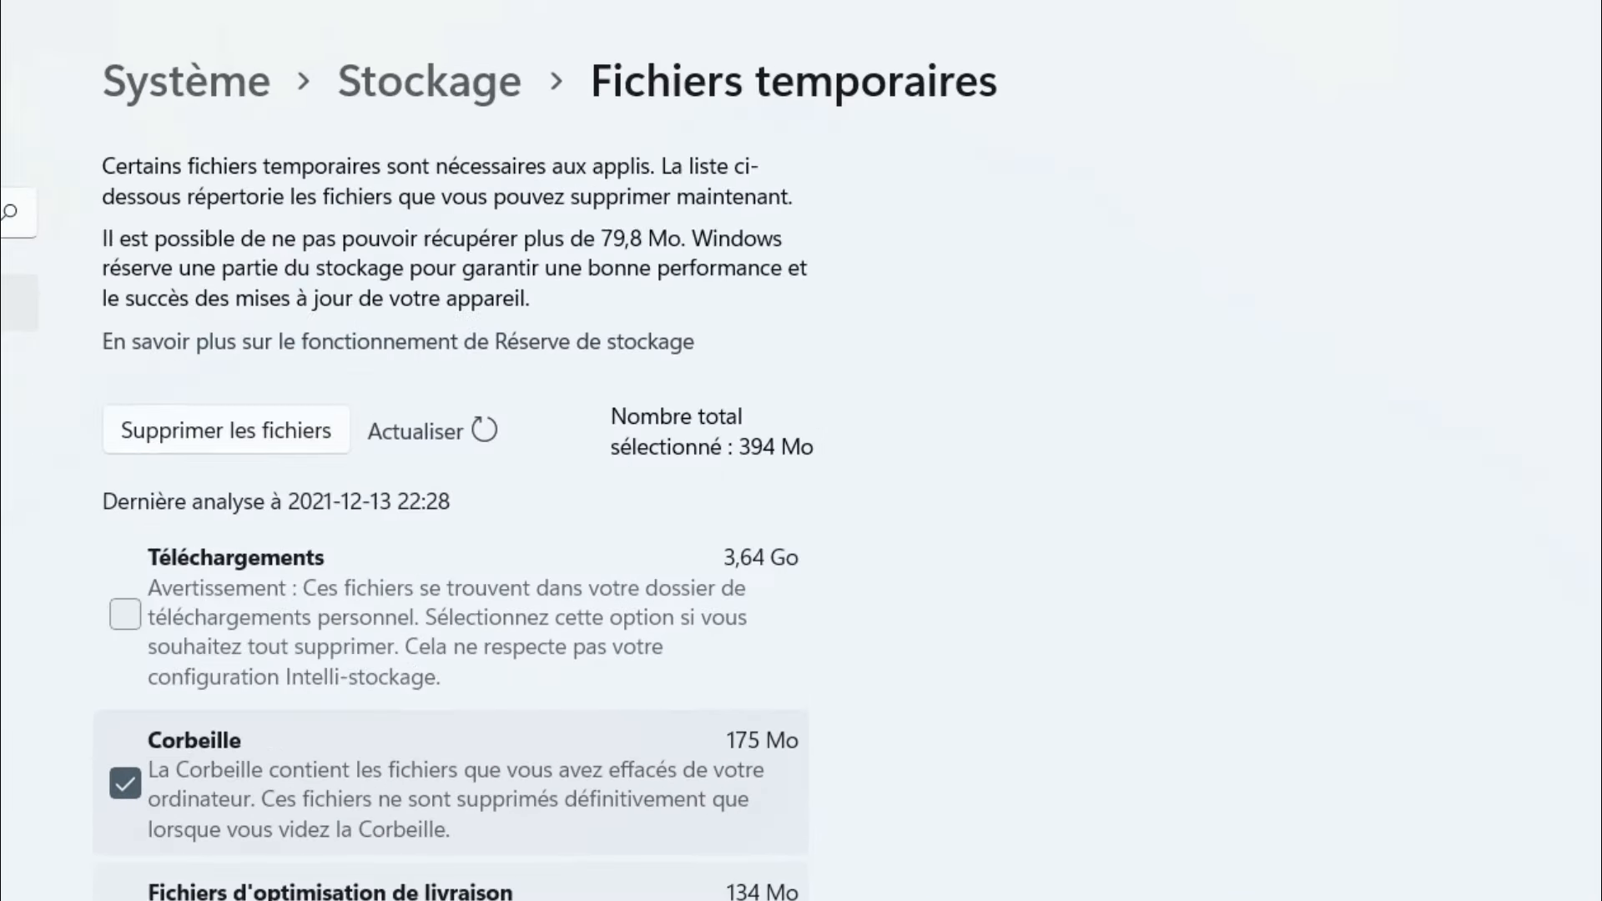
pyautogui.click(224, 432)
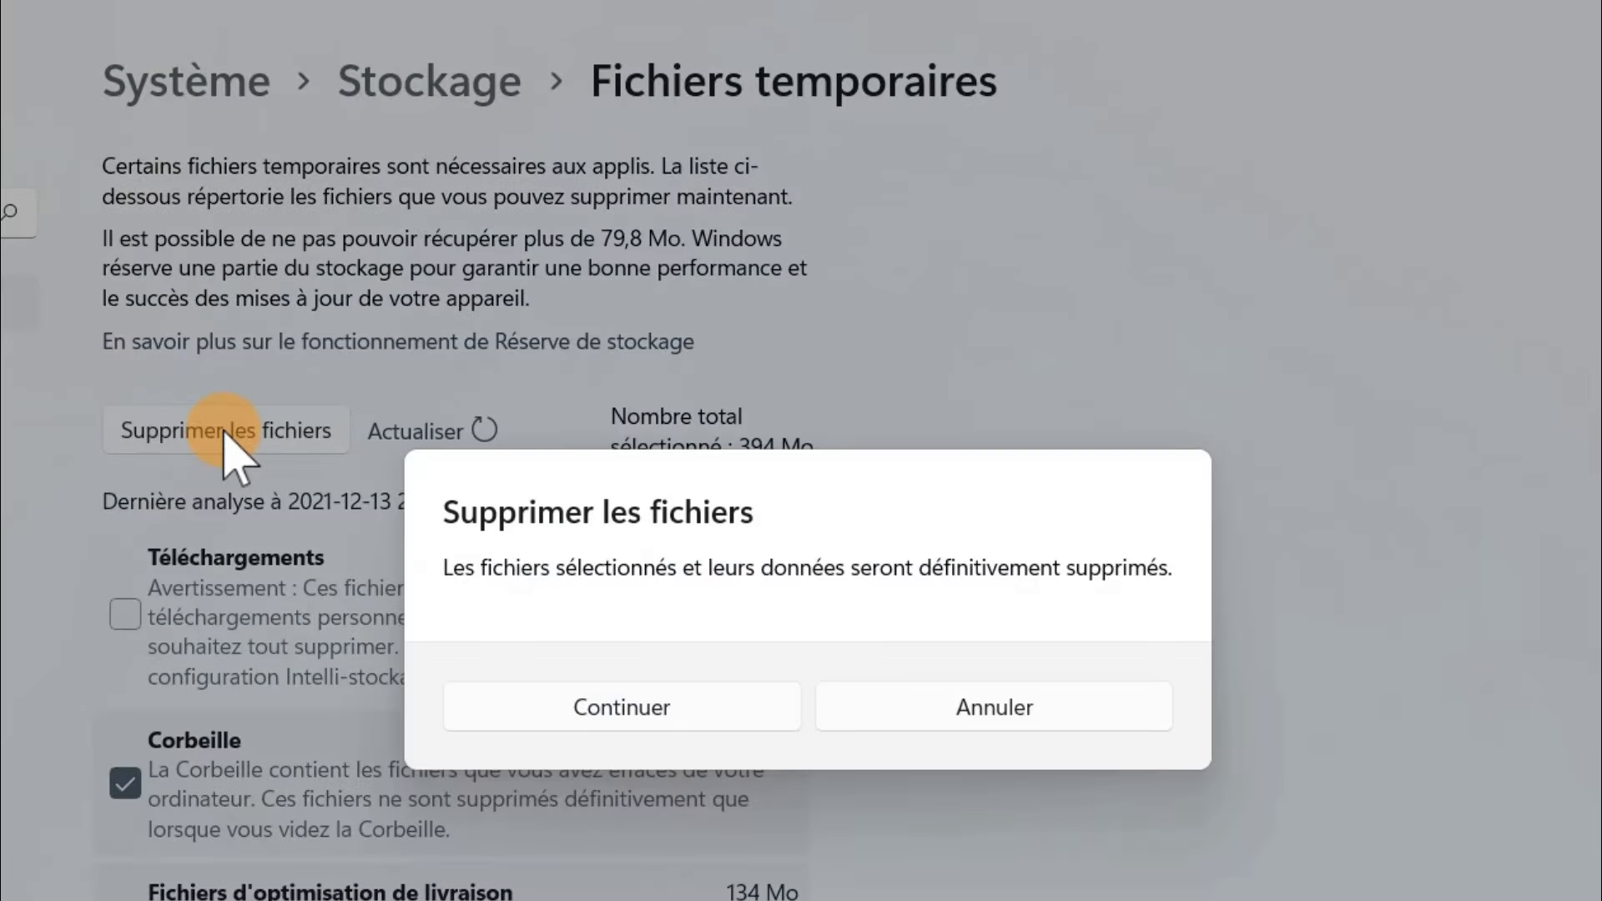
pyautogui.click(678, 721)
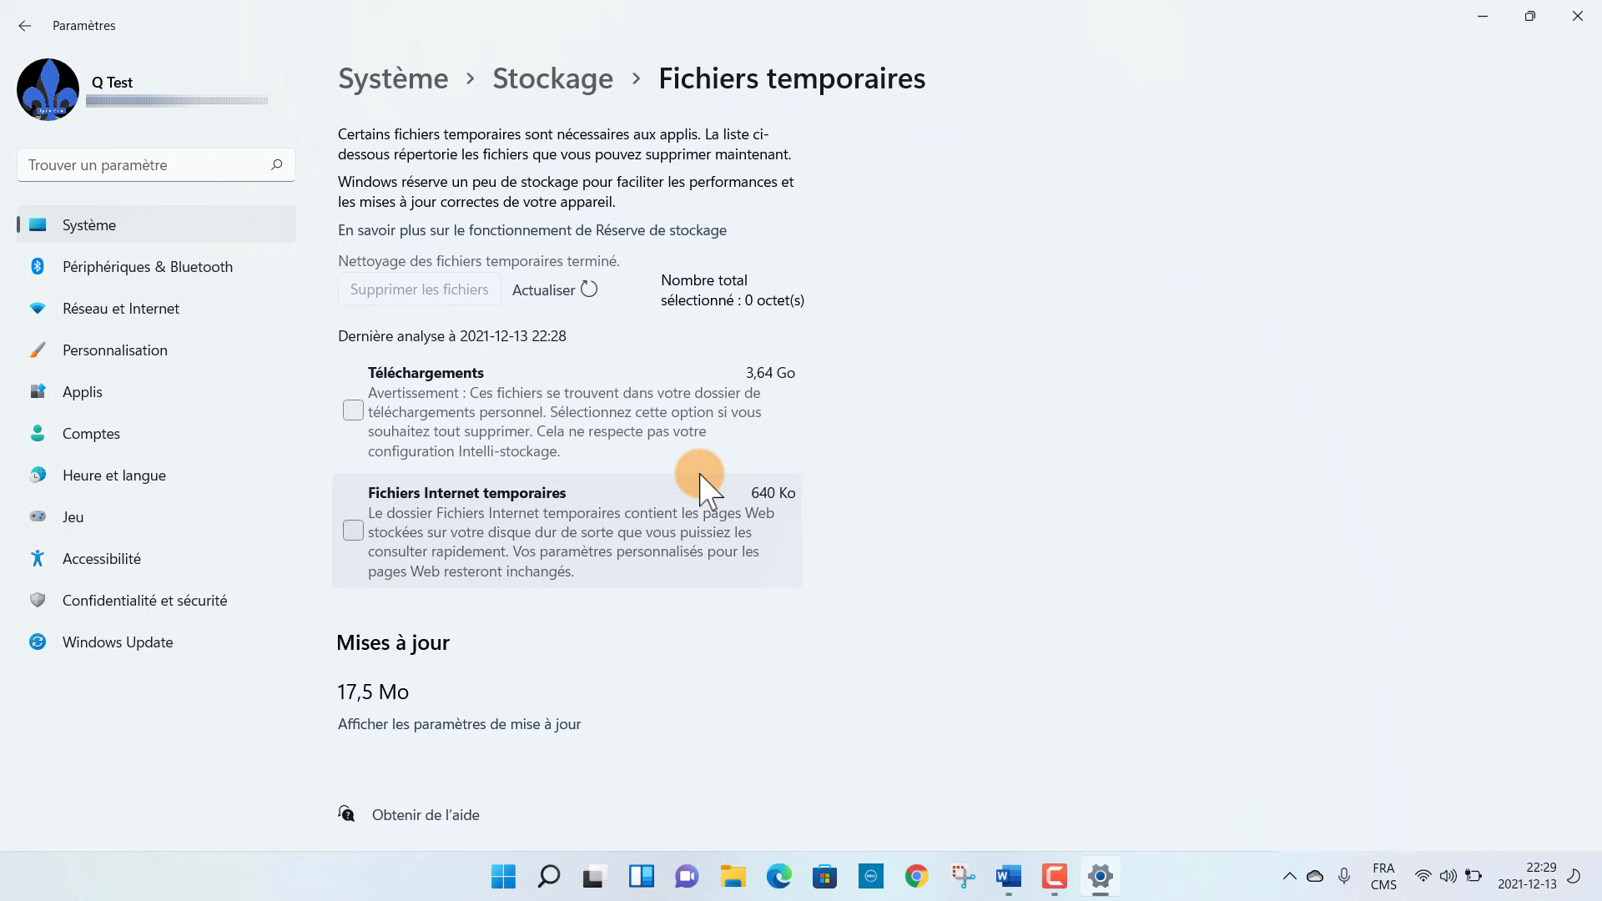
# Turn on automatic user content cleanup in Intelli-stockage and schedule it to run Chaque semaine
pyautogui.click(567, 95)
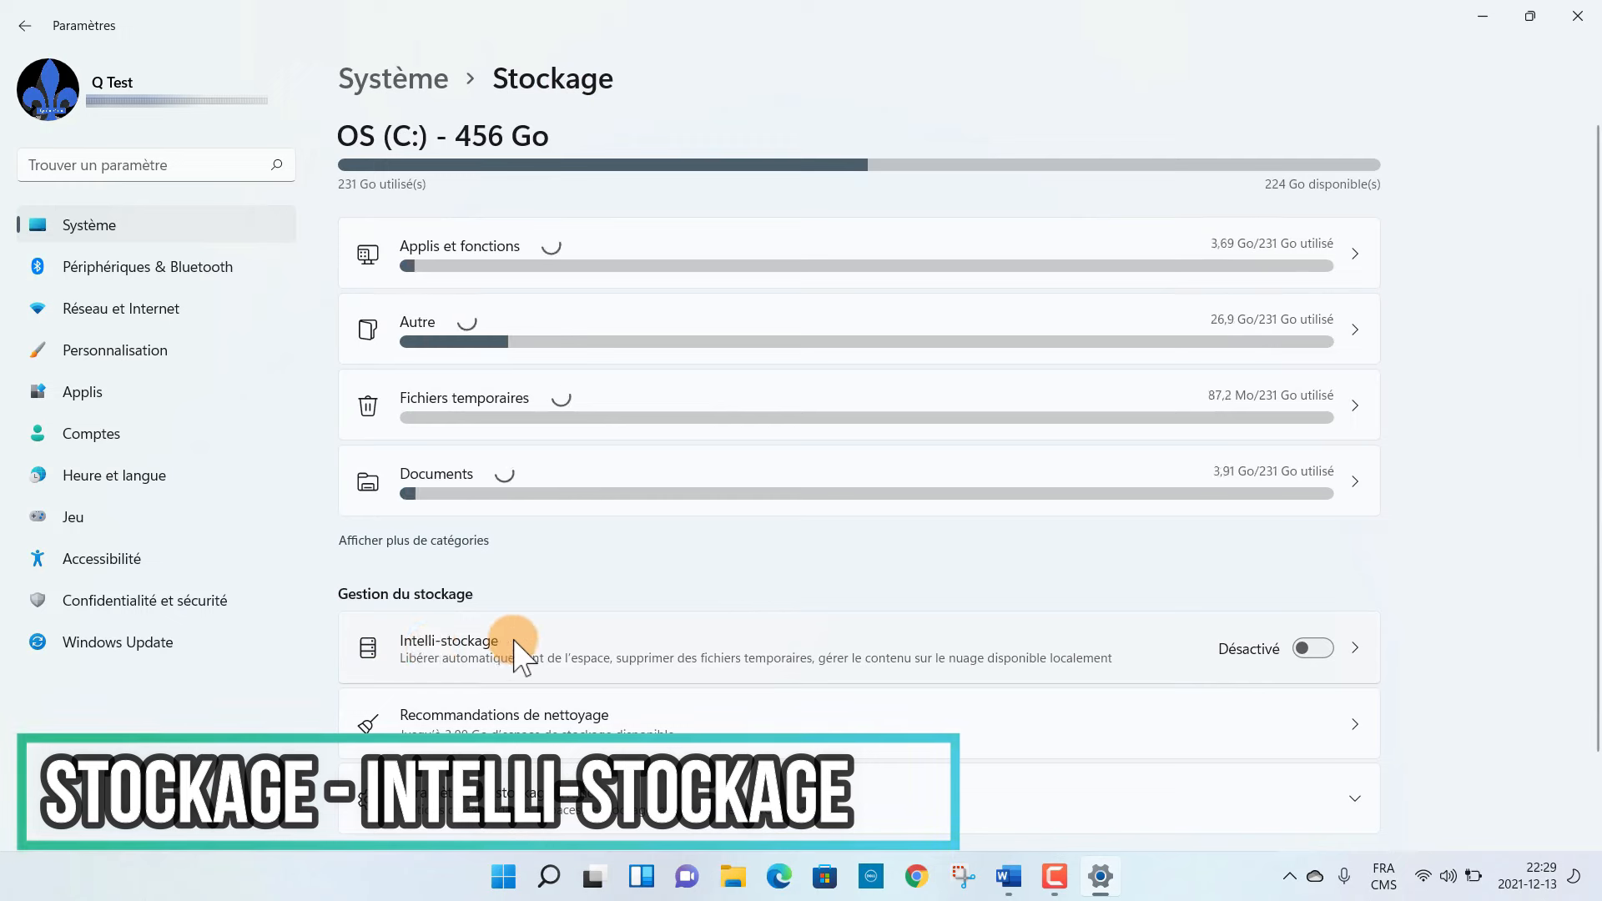
pyautogui.click(1099, 665)
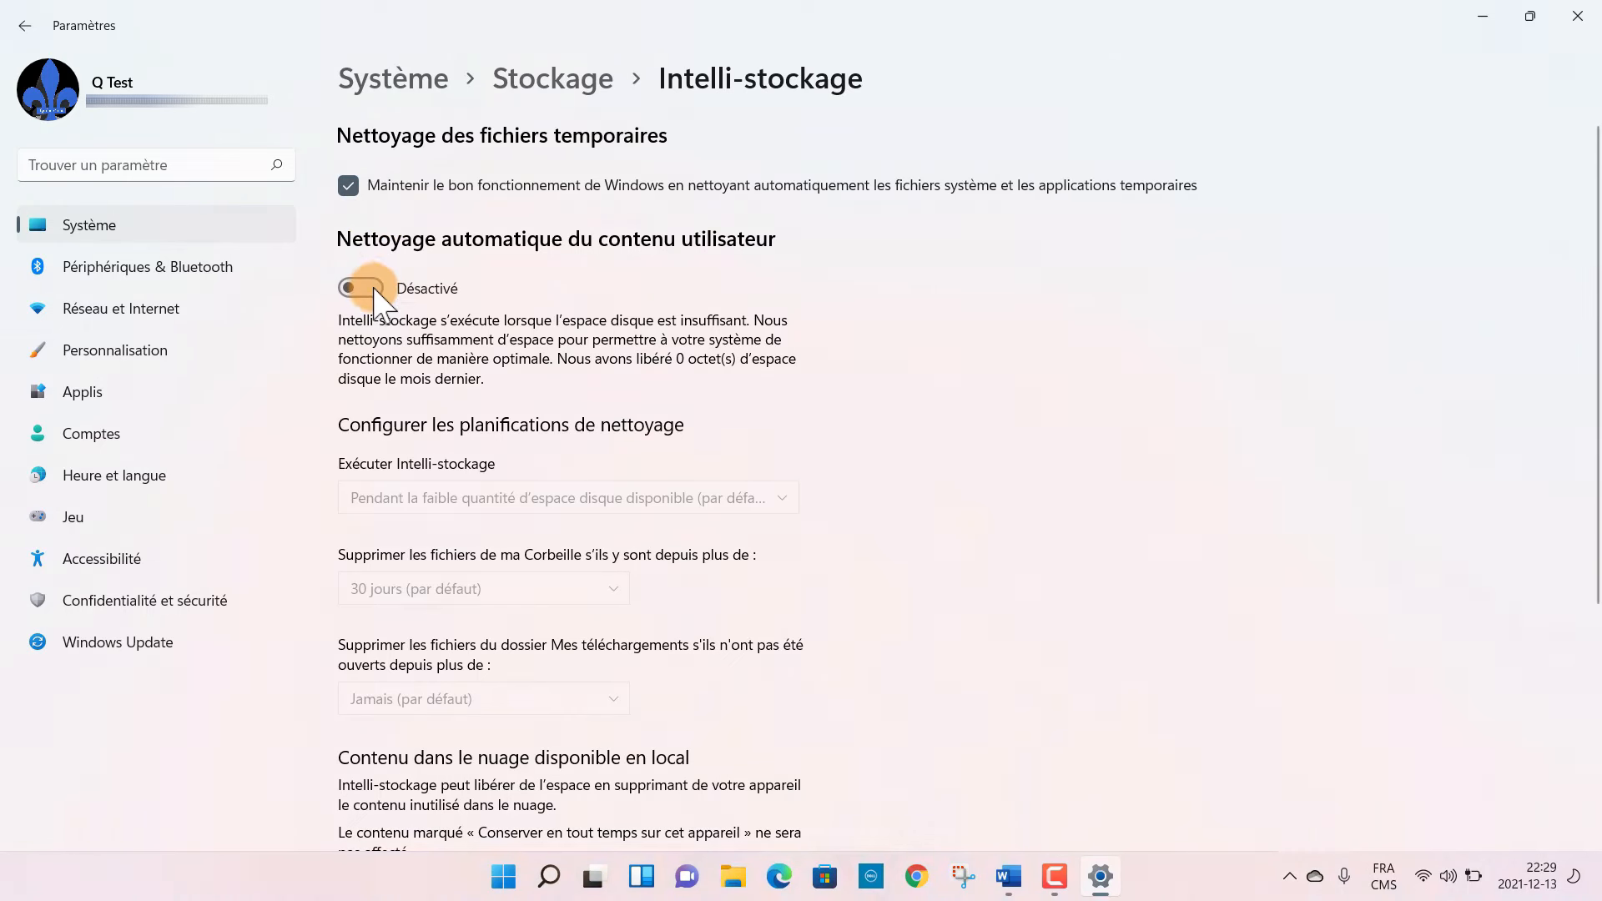
pyautogui.click(367, 289)
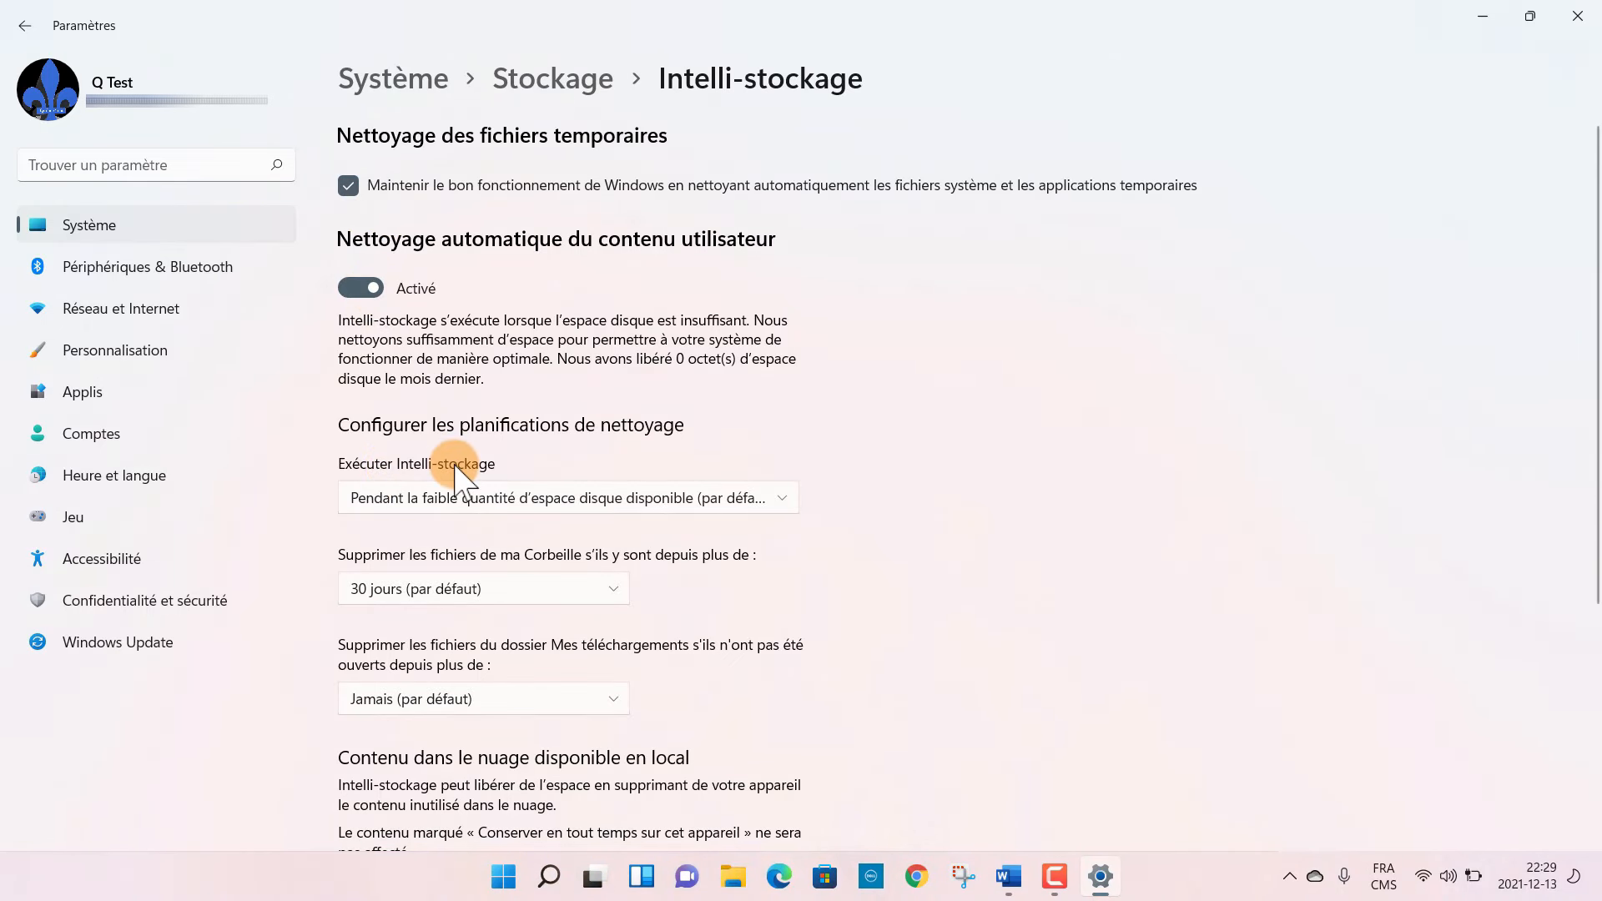
pyautogui.click(601, 499)
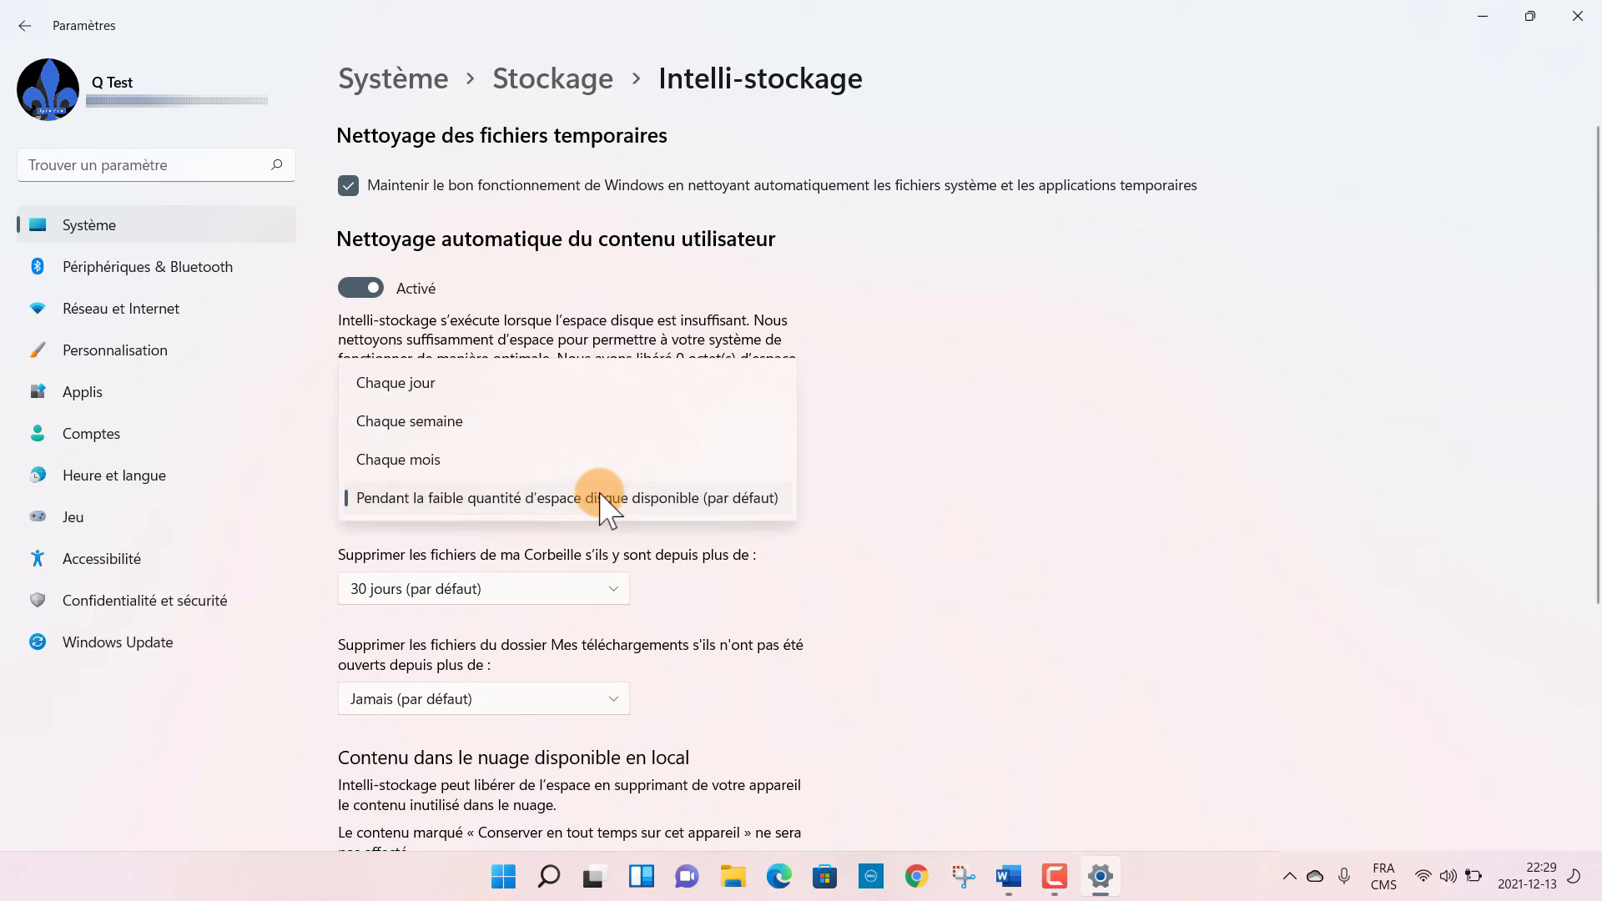
pyautogui.click(501, 427)
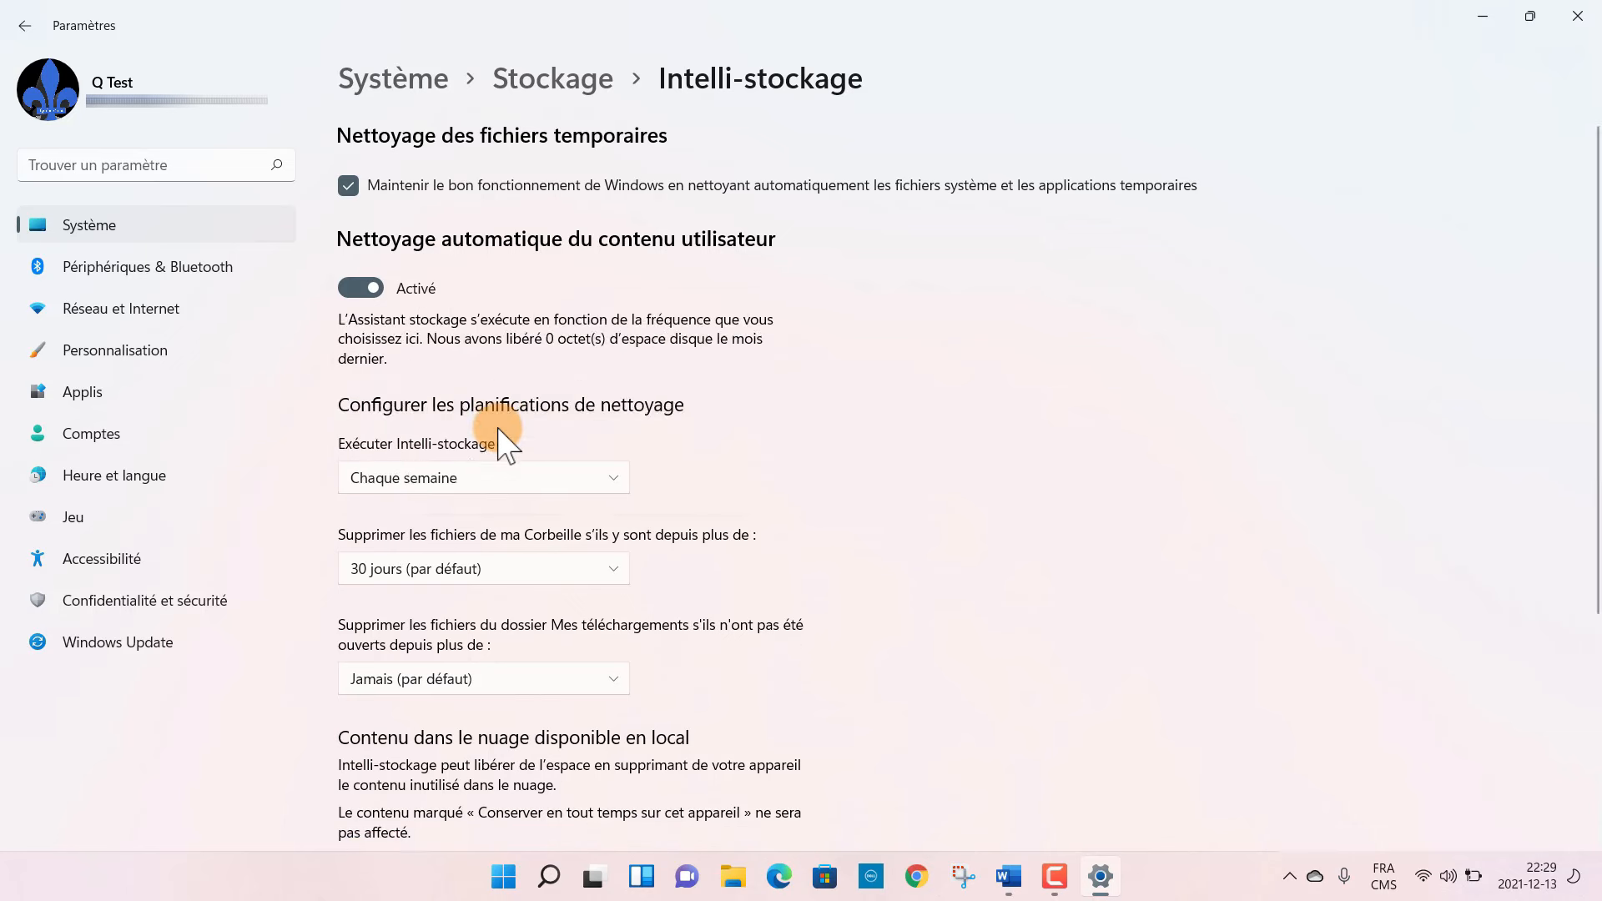
# Set Intelli-stockage to delete Corbeille files after 14 jours and unopened Mes téléchargements files after 30 jours
pyautogui.scroll(-3, 600, 367)
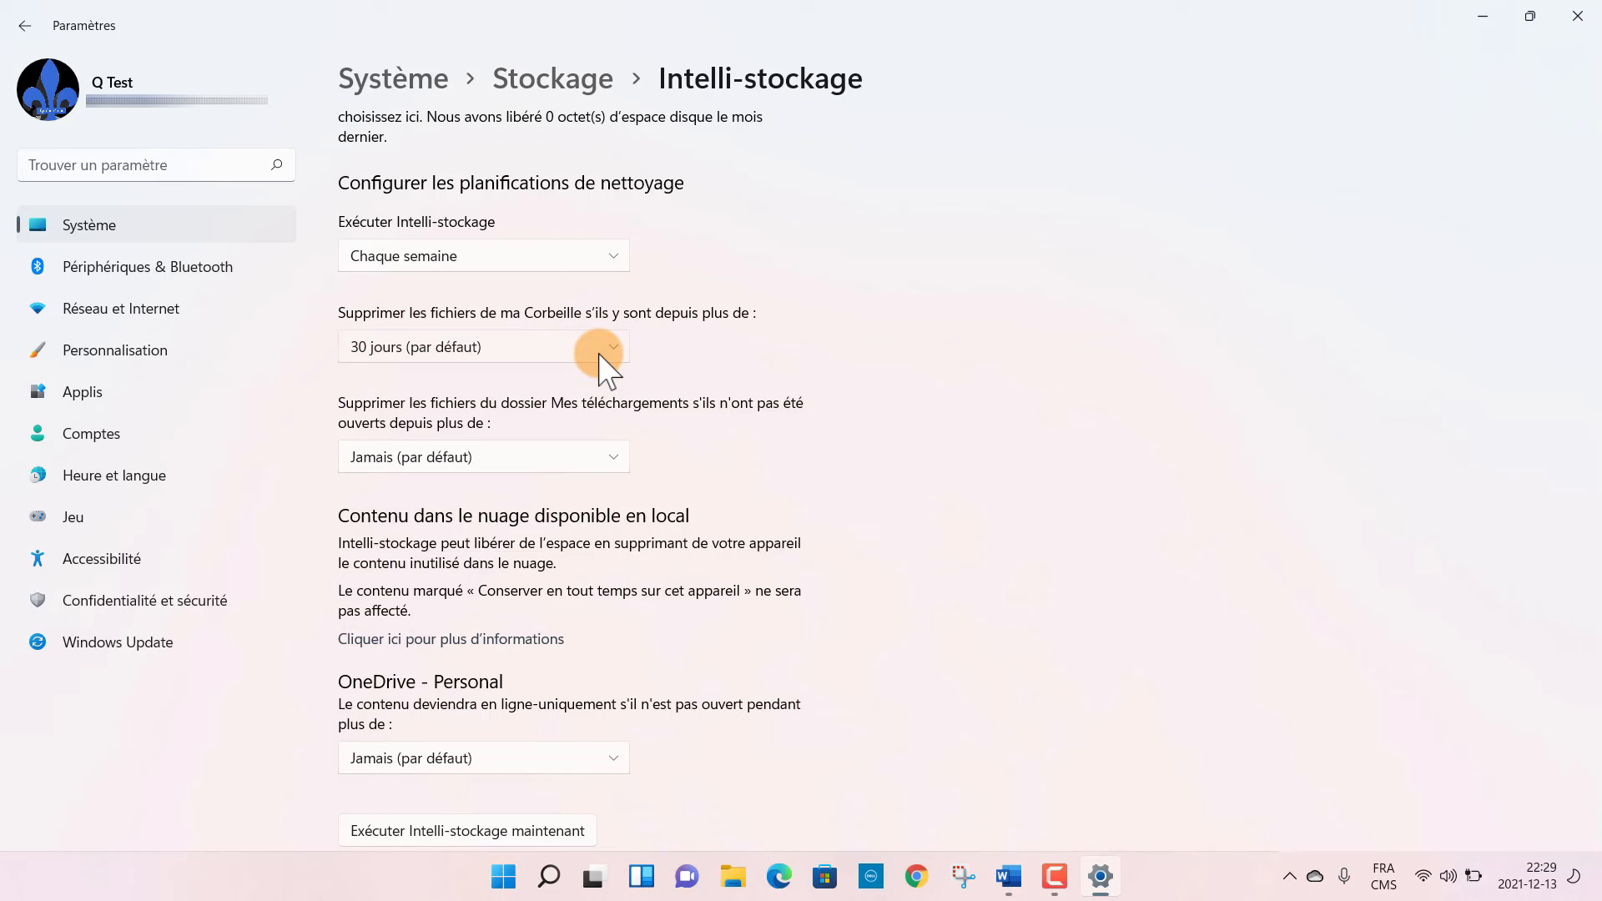
pyautogui.click(599, 354)
pyautogui.click(512, 311)
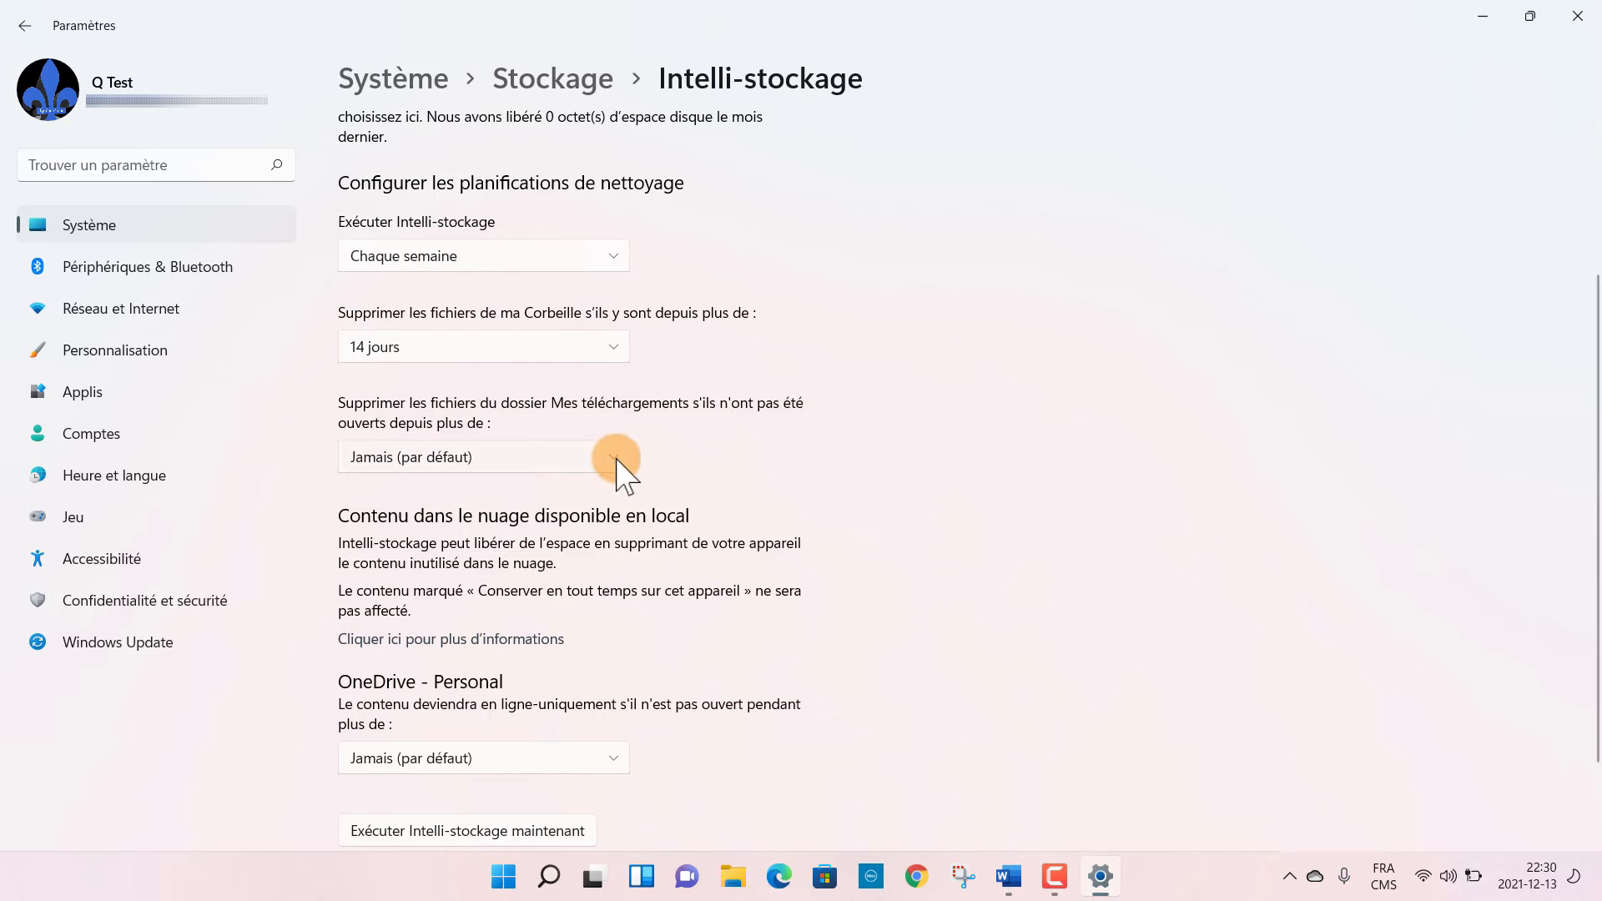
pyautogui.click(621, 469)
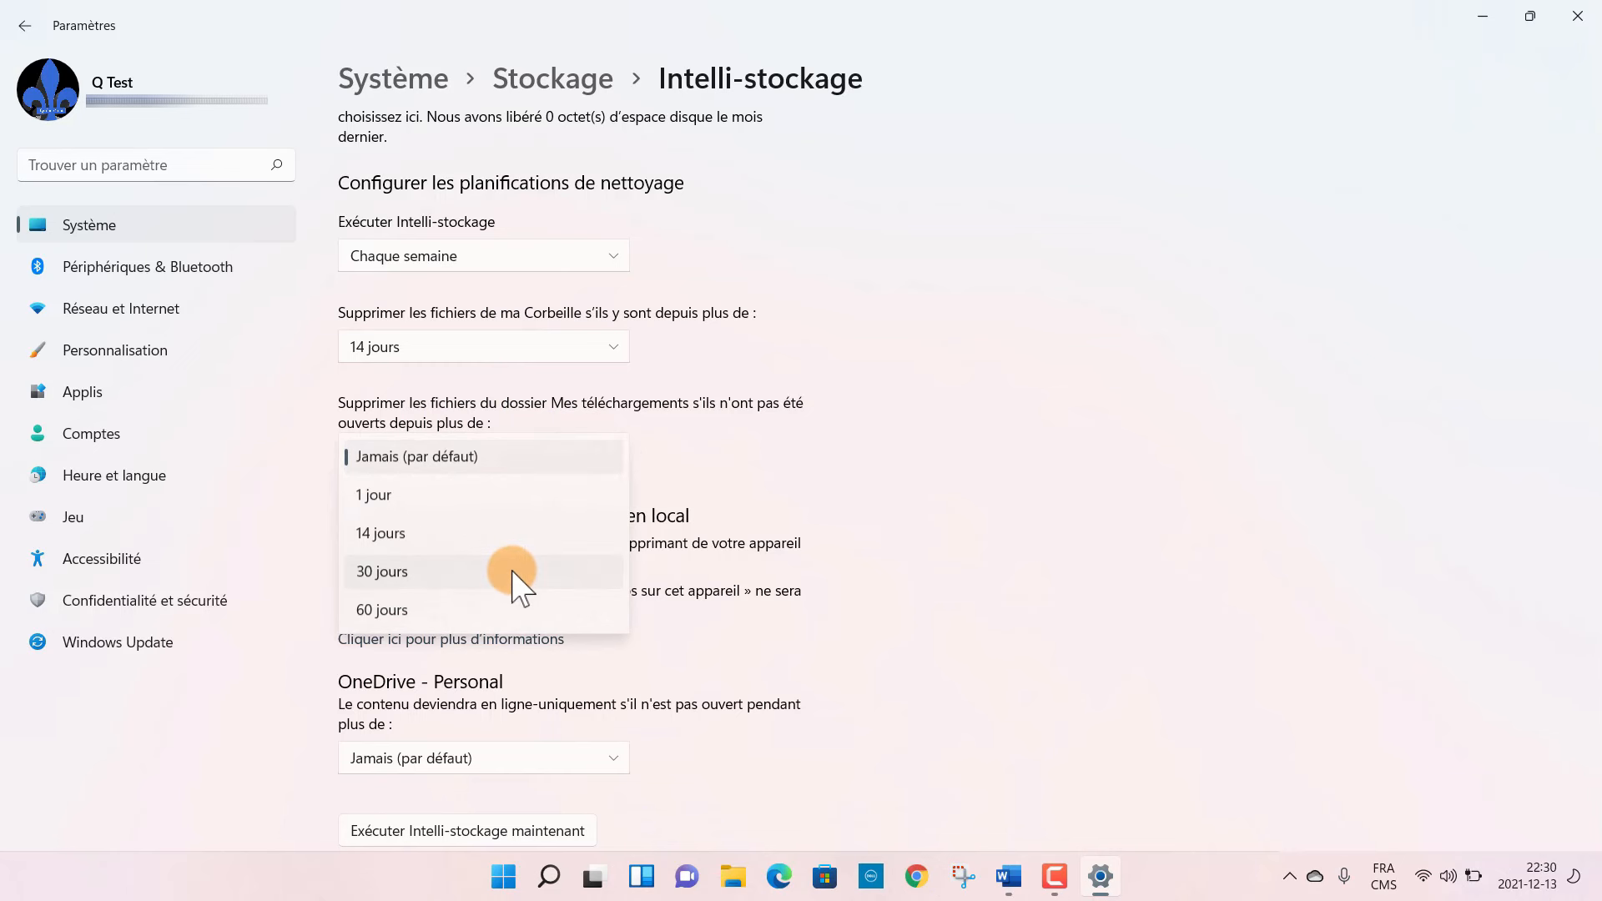
pyautogui.click(512, 574)
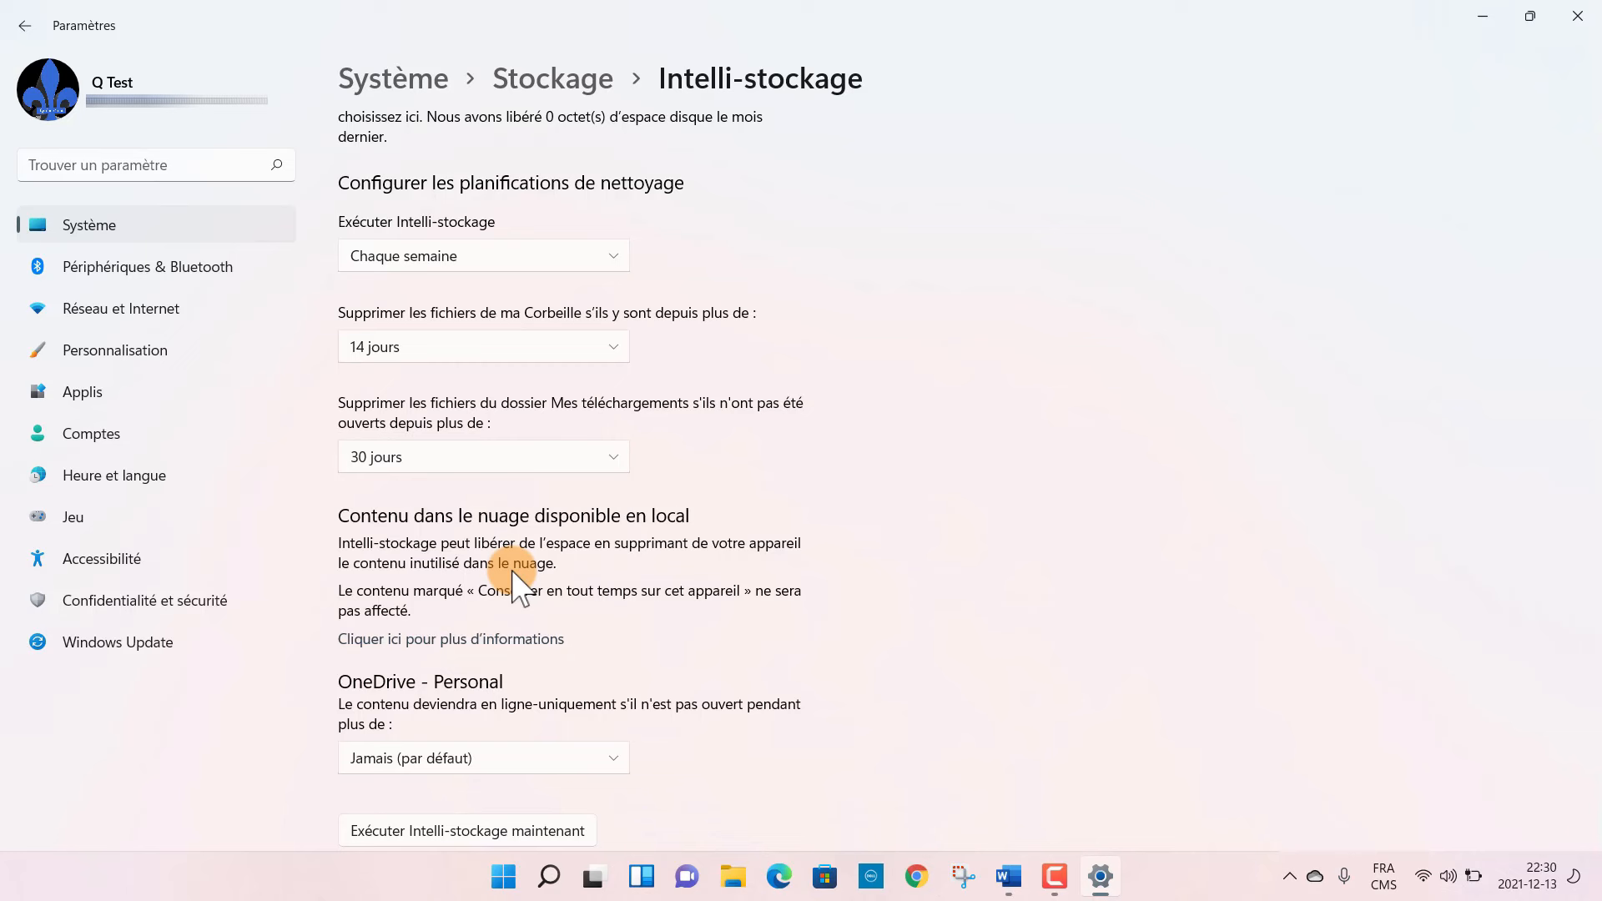
# Review the inactivity periods offered for making OneDrive - Personal content online-only, without changing the setting
pyautogui.scroll(-2, 576, 580)
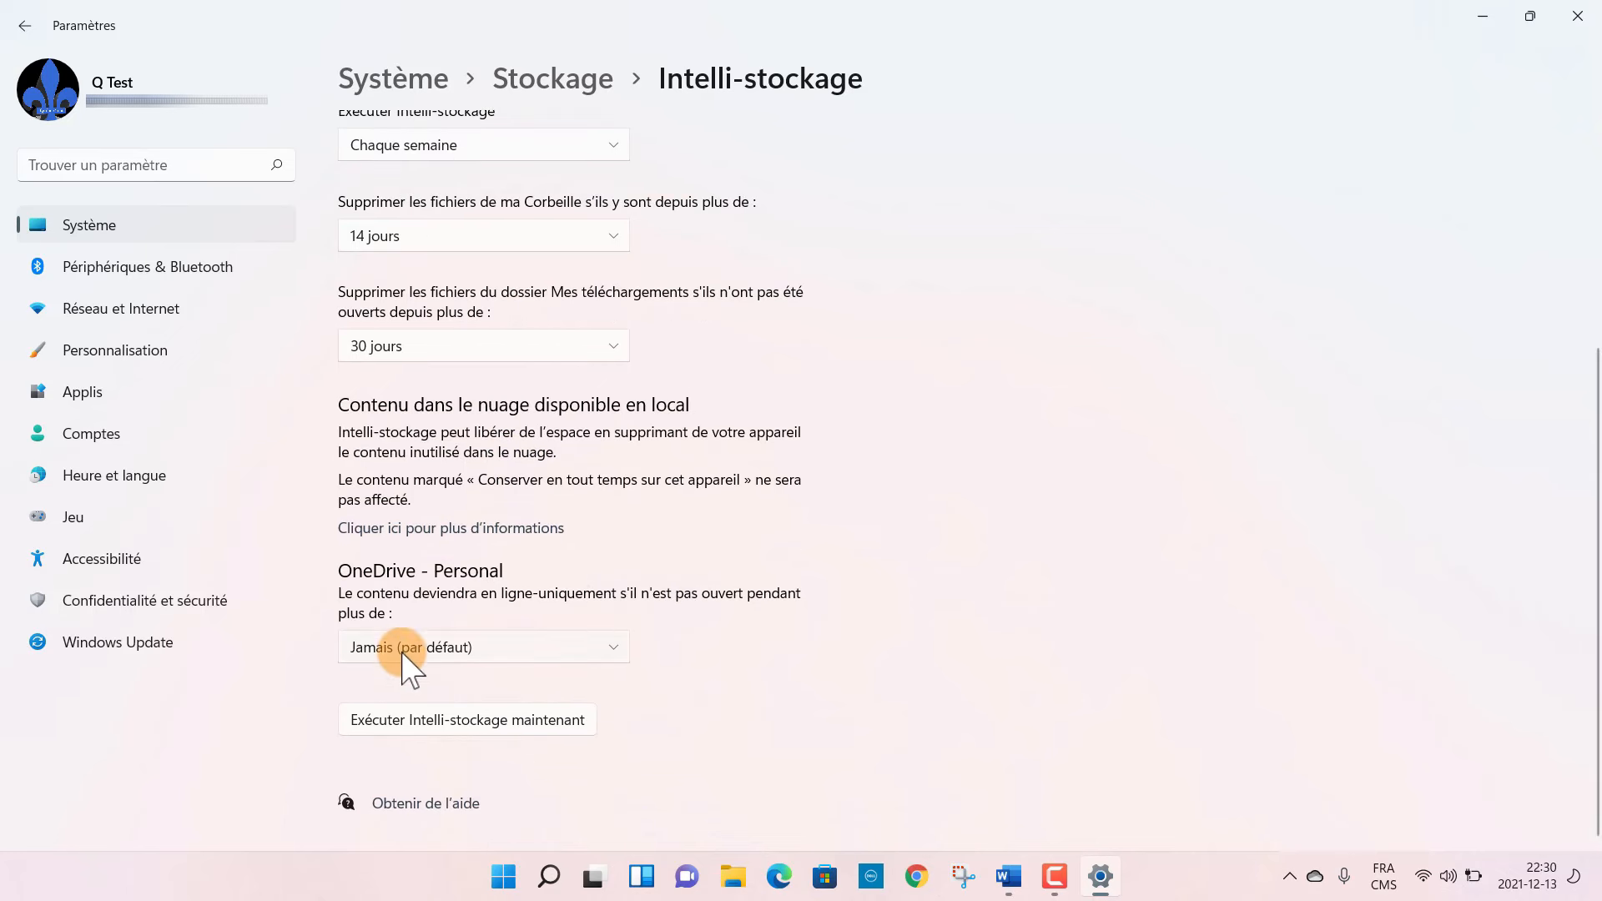
pyautogui.click(559, 656)
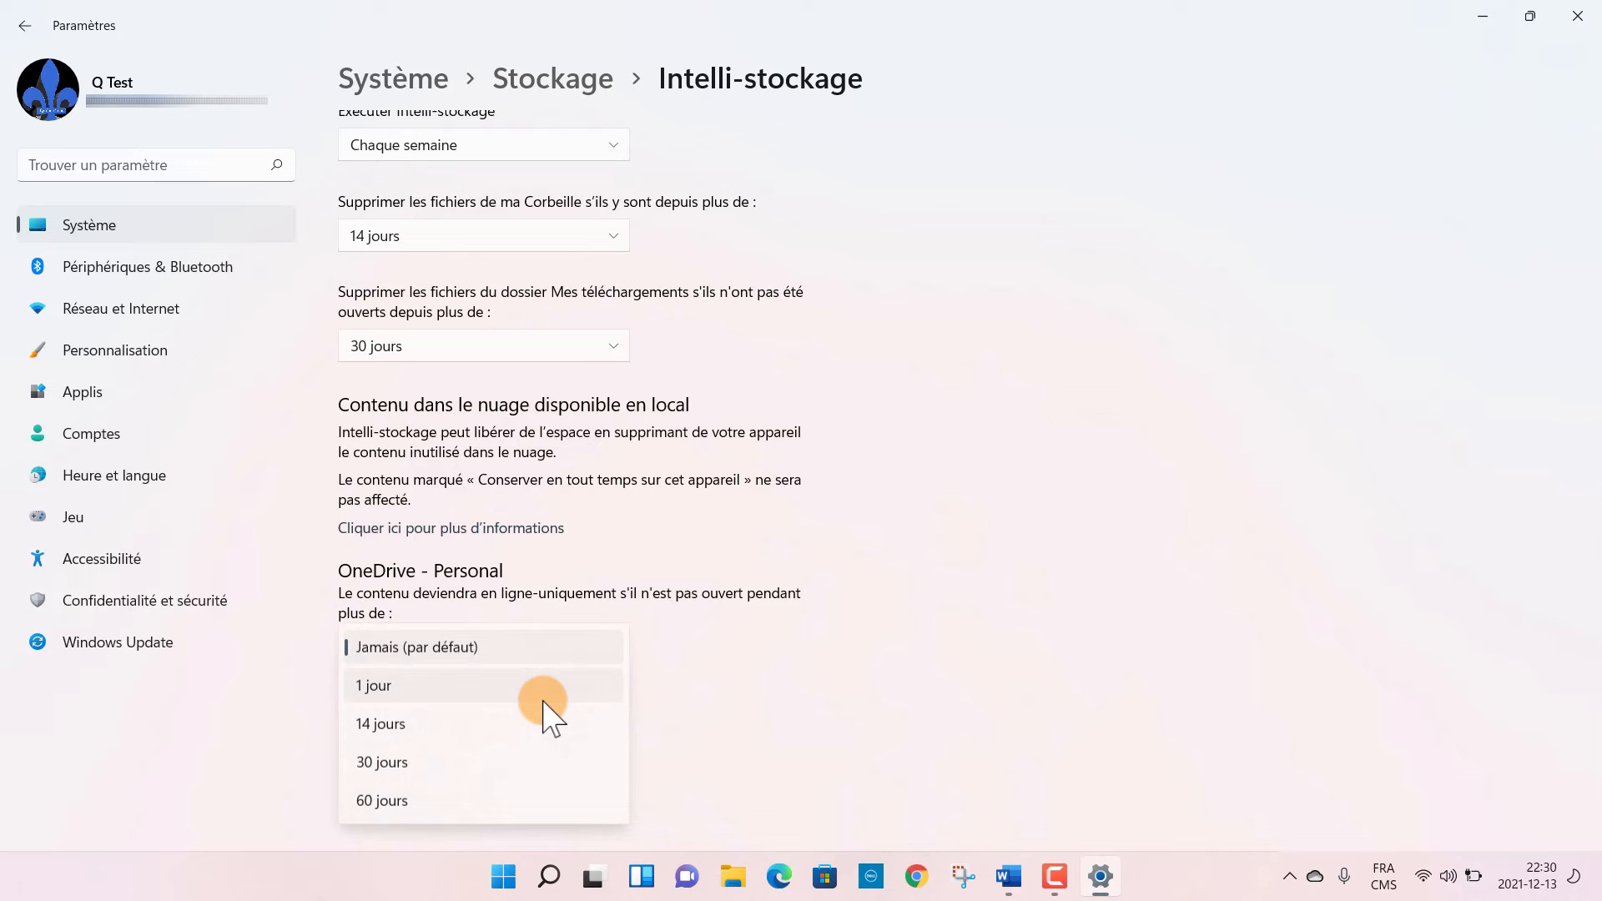
pyautogui.click(707, 672)
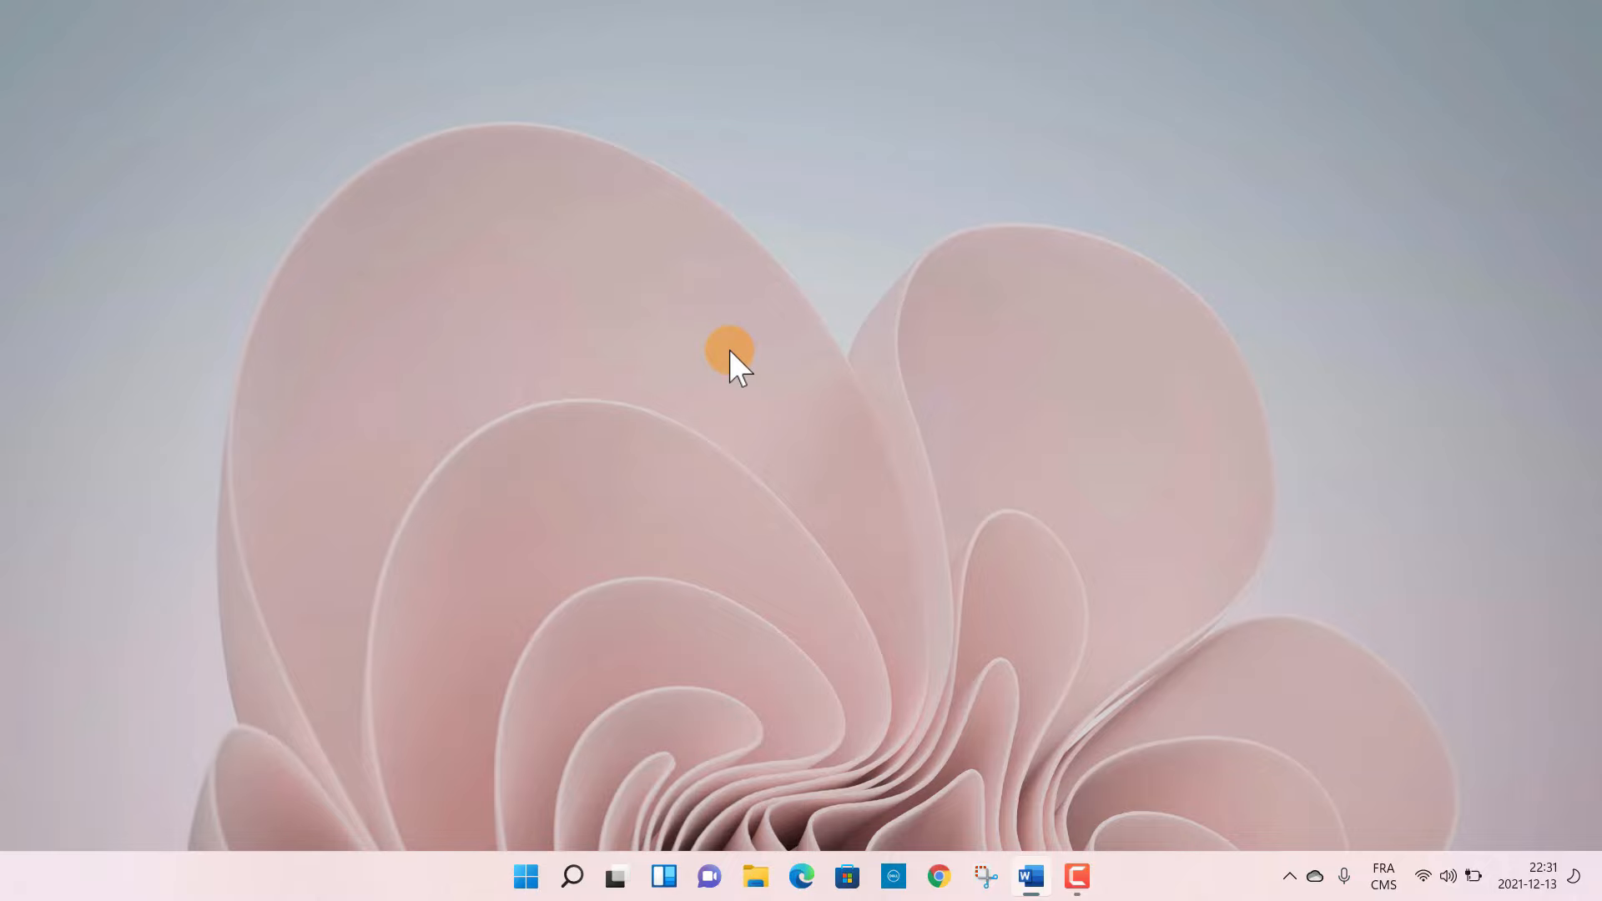
# Search Windows for "défr" and open Défragmenter et optimiser les lecteurs
pyautogui.click(525, 876)
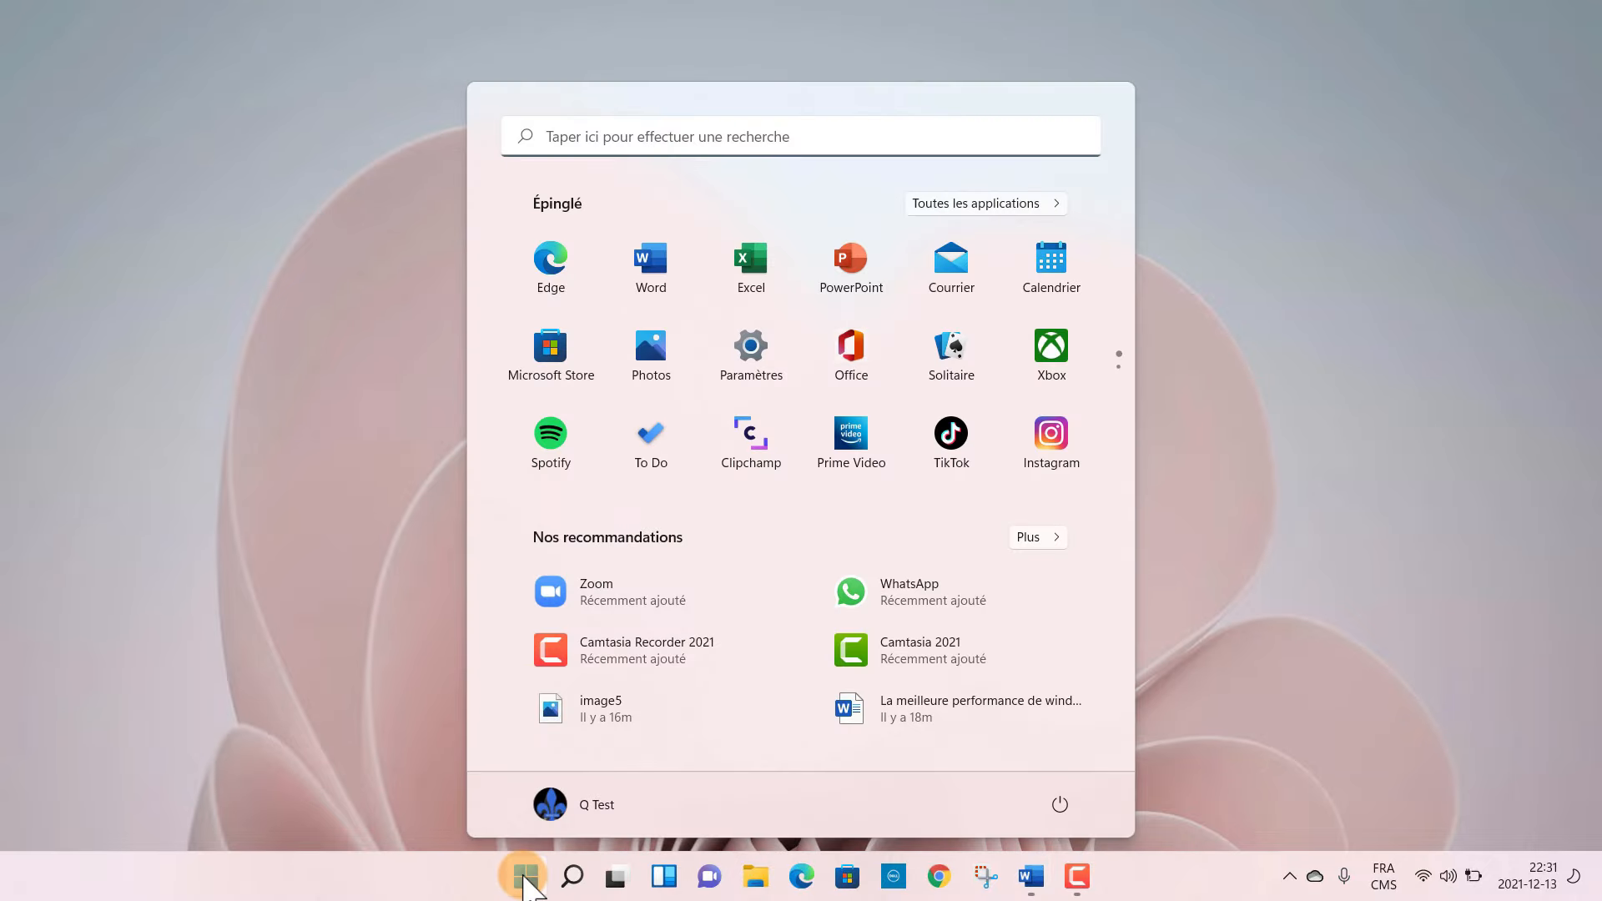
pyautogui.click(724, 134)
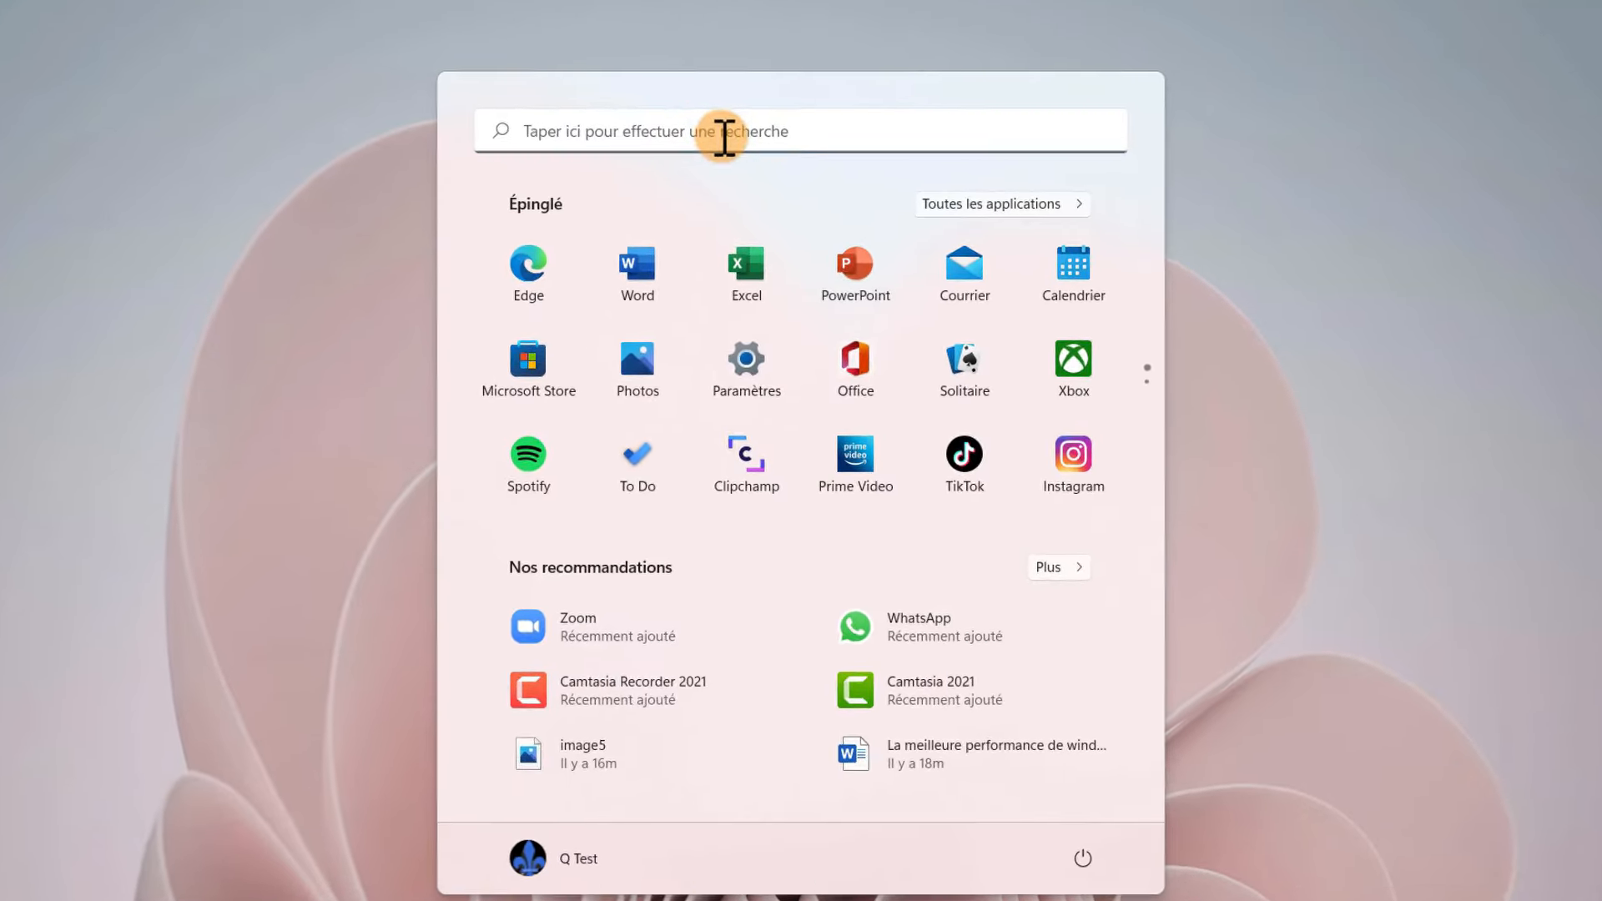
pyautogui.write('défr')
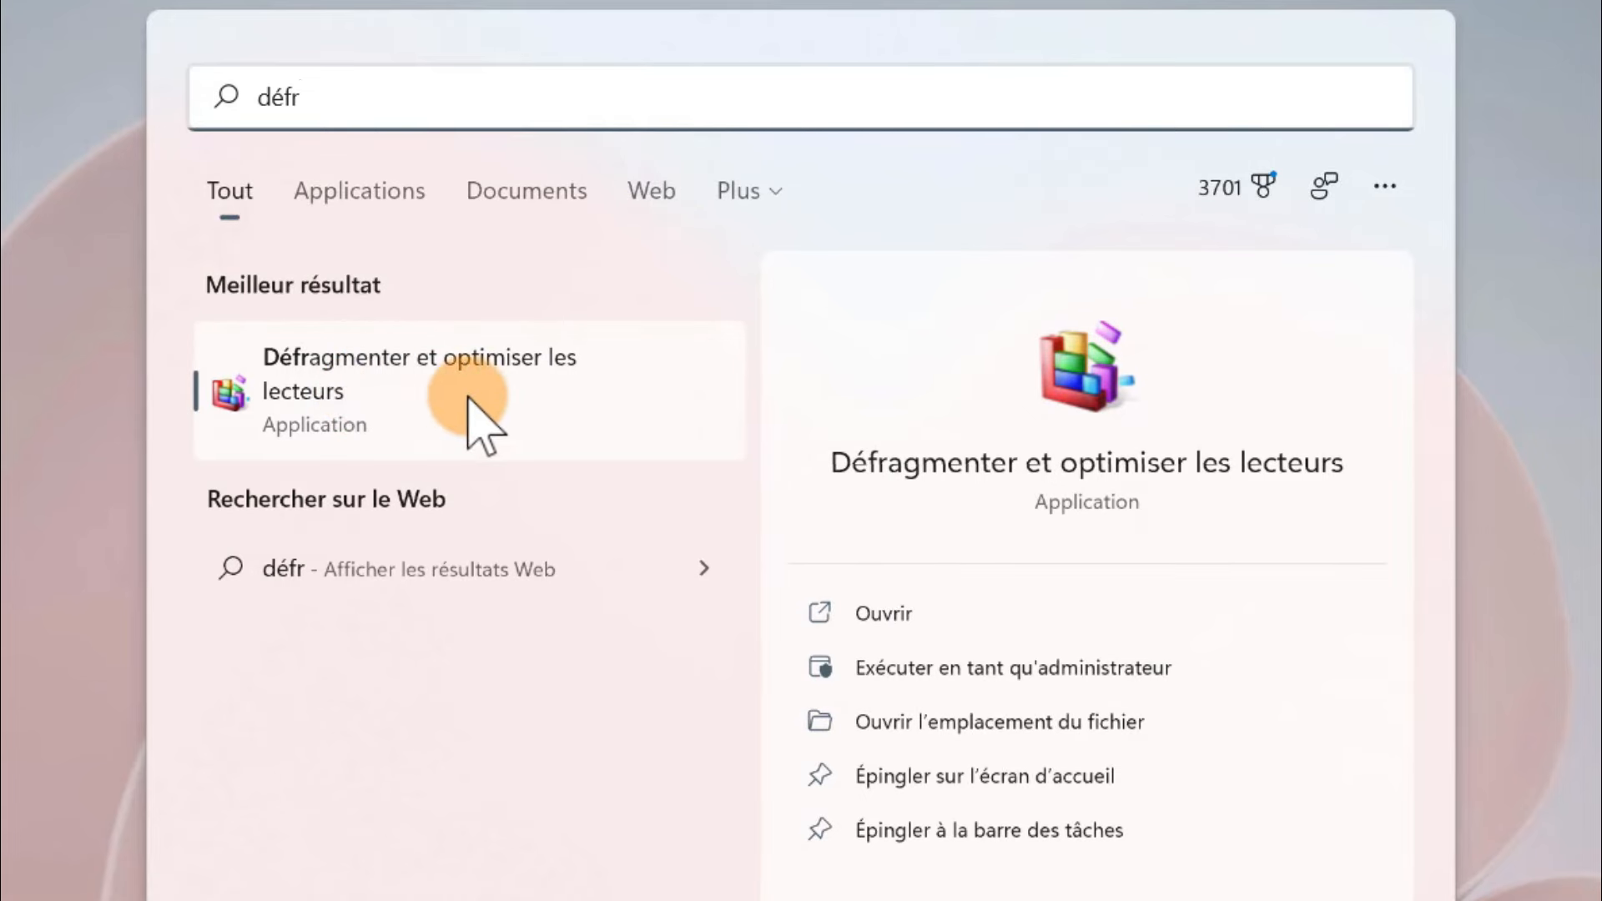
pyautogui.click(387, 421)
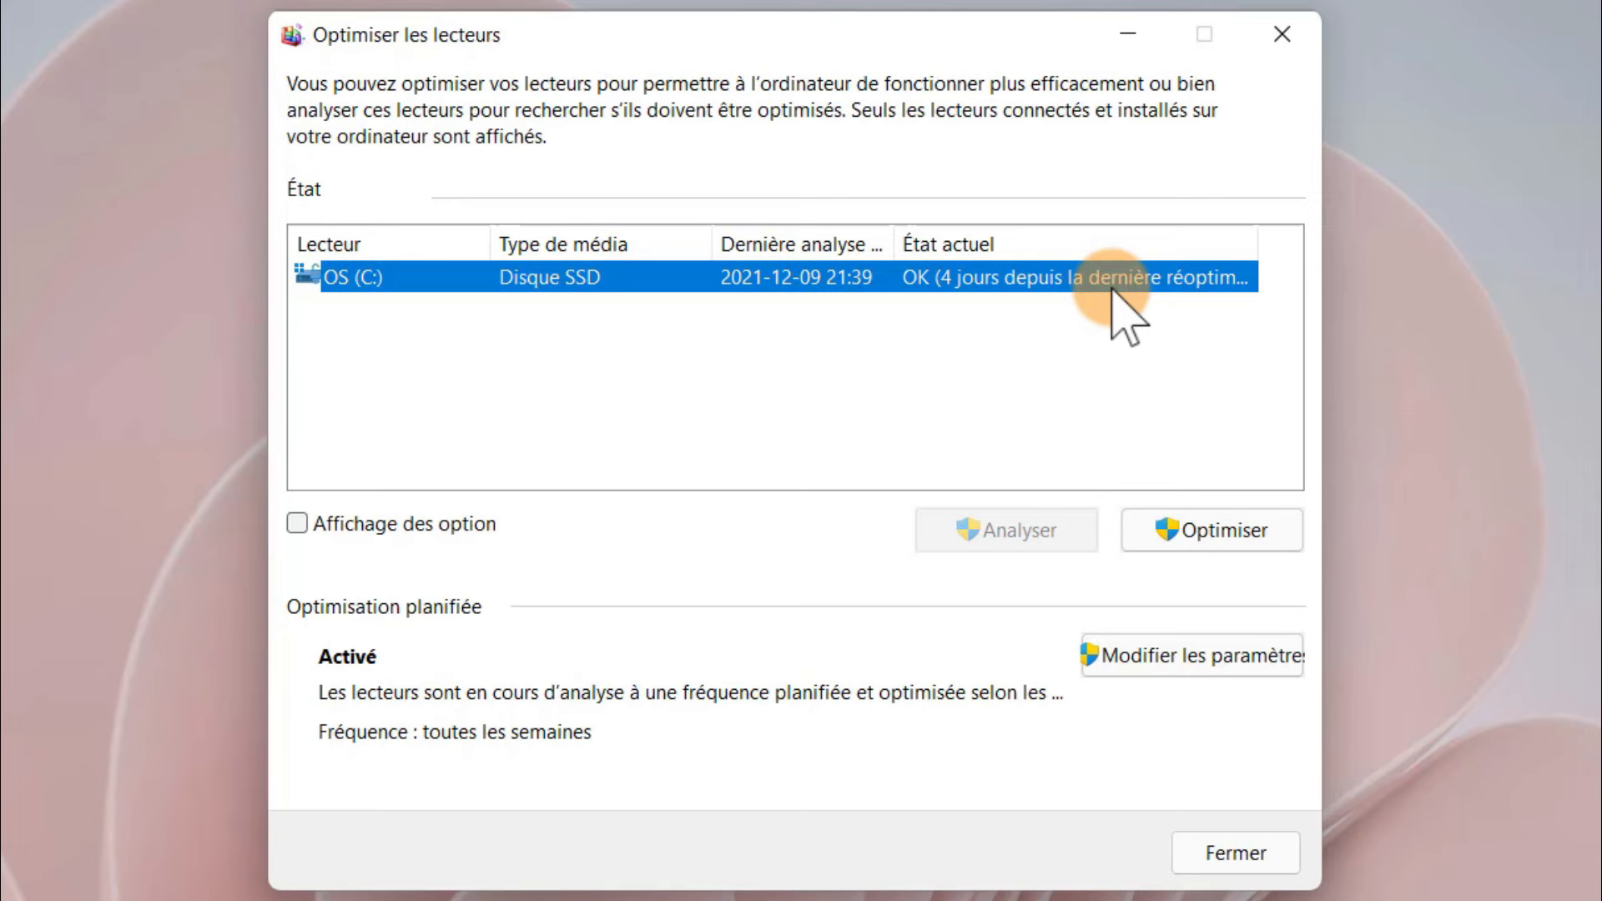
# Inspect the scheduled optimisation settings, checking the Fréquence options without changing them and opening the choice of drives
pyautogui.click(1221, 667)
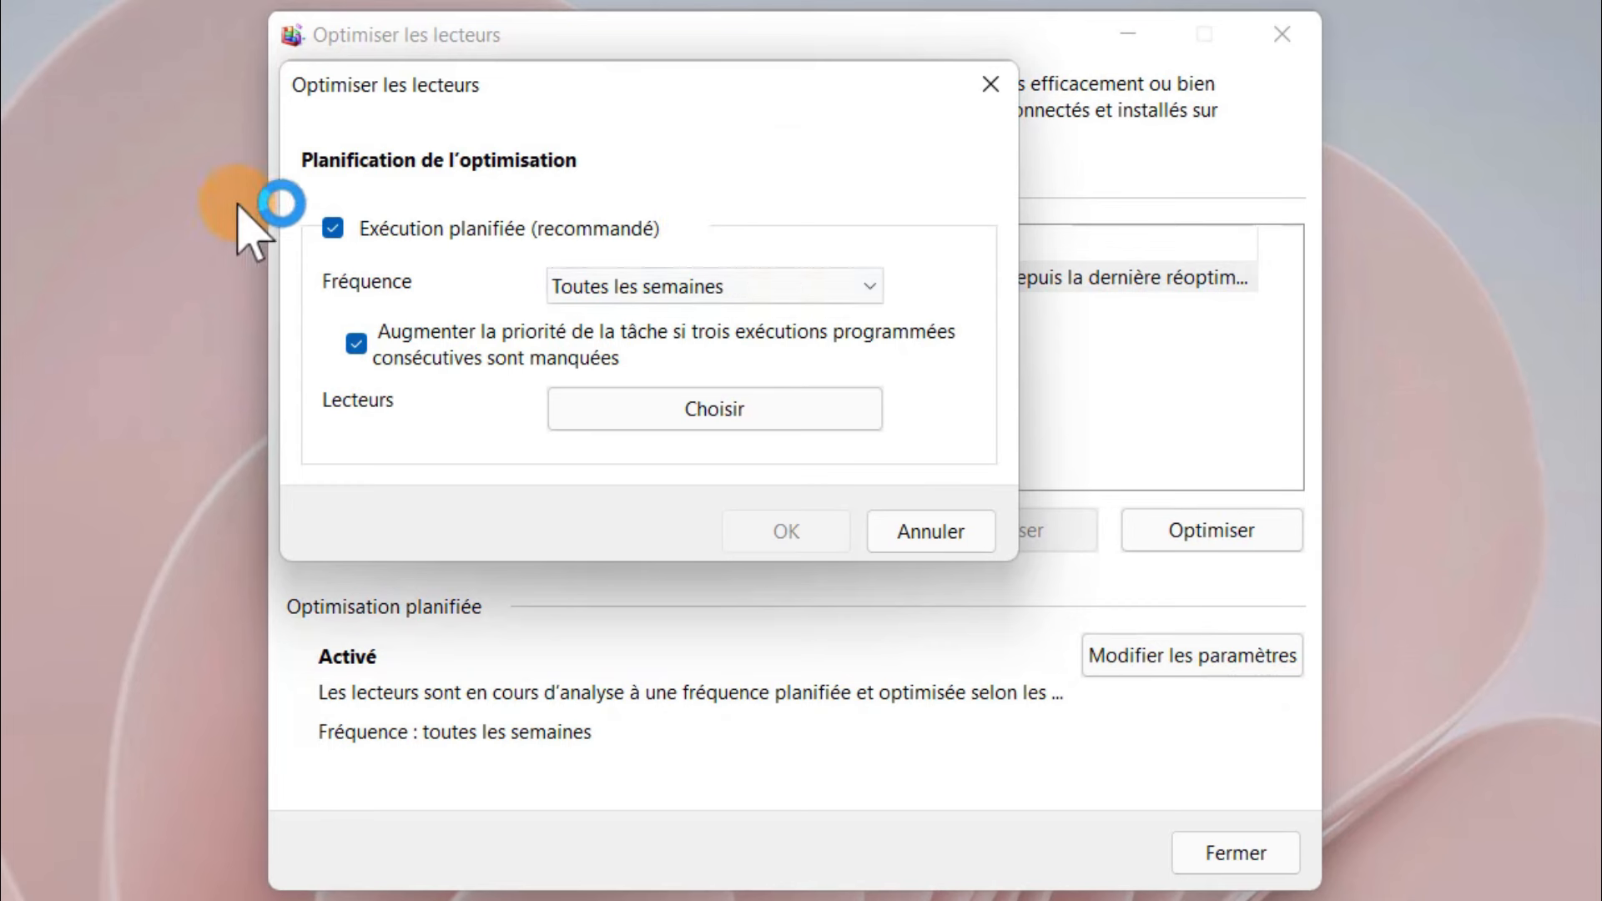
pyautogui.click(726, 294)
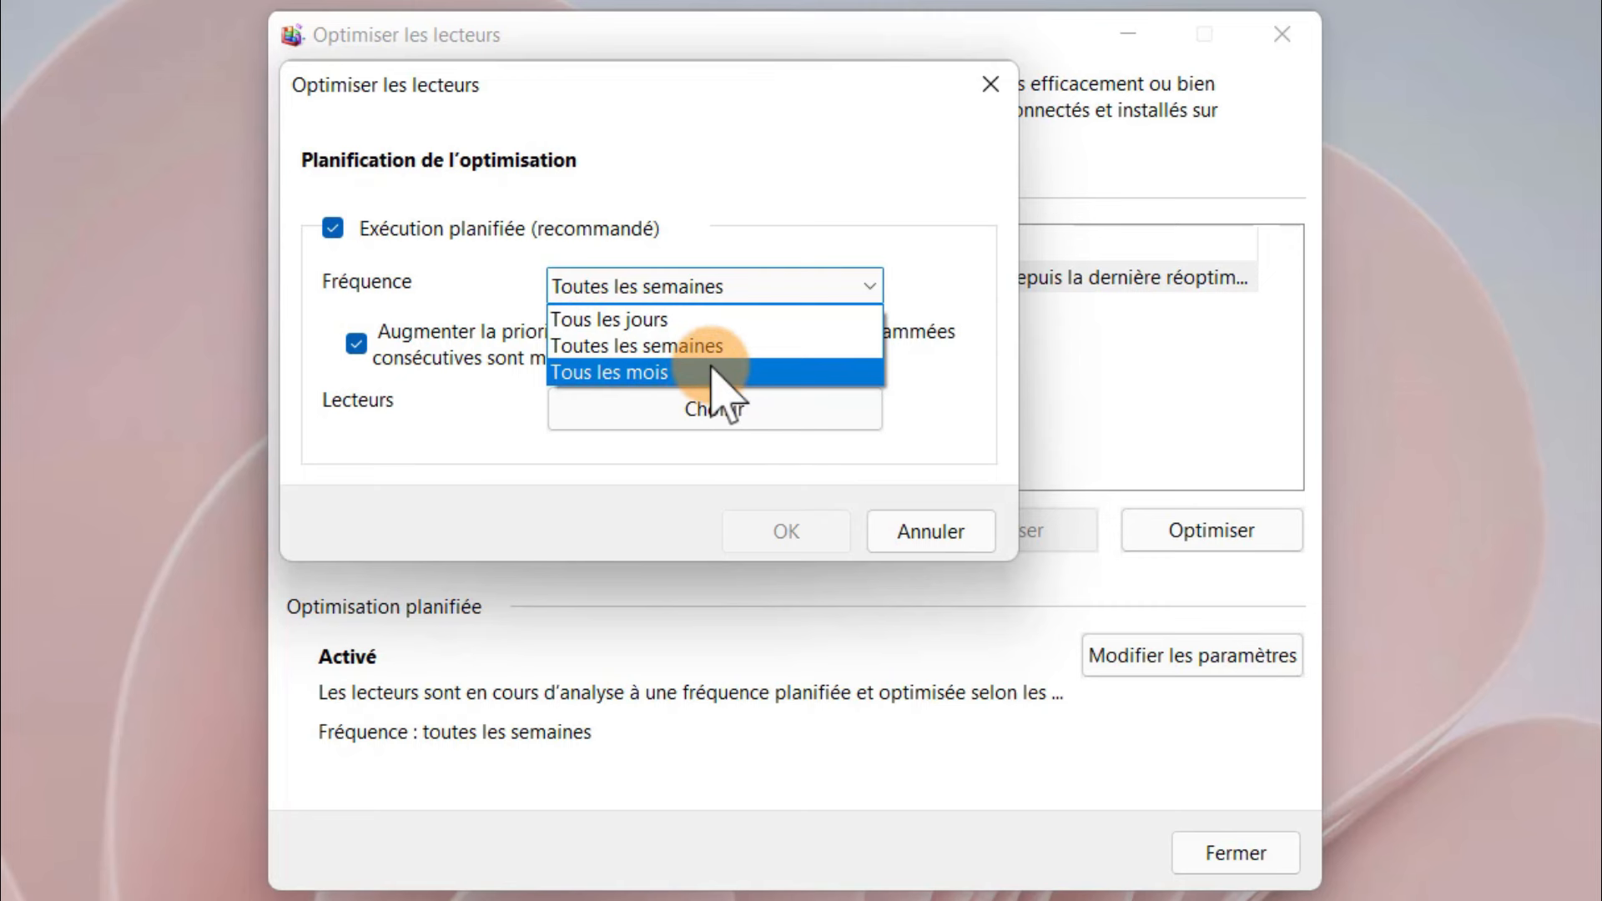
pyautogui.click(916, 371)
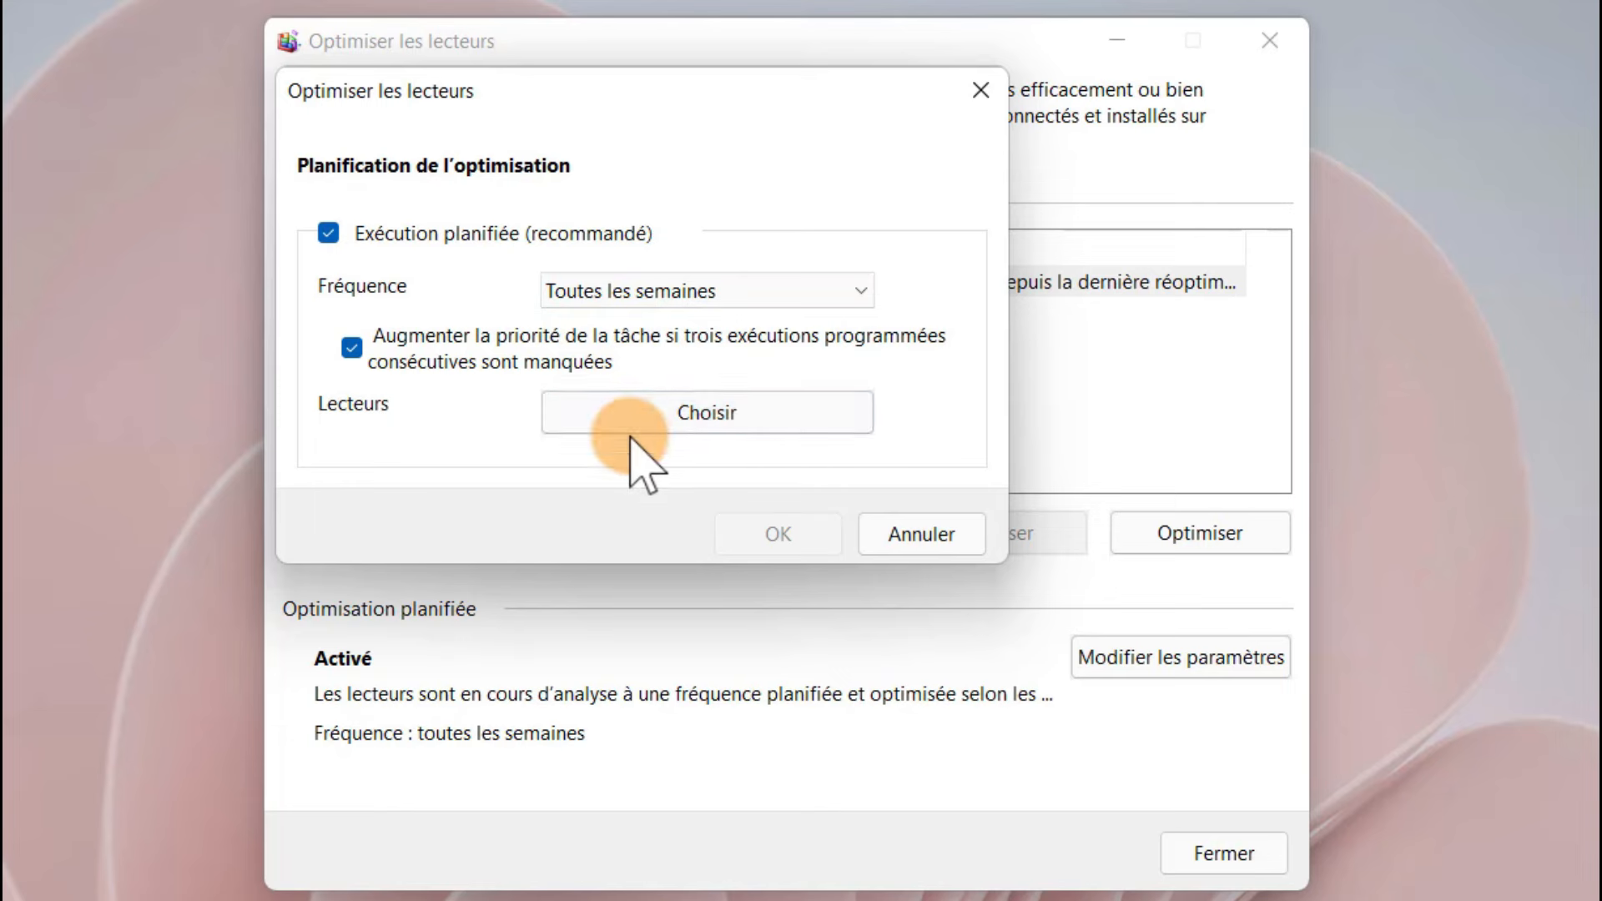
pyautogui.click(659, 428)
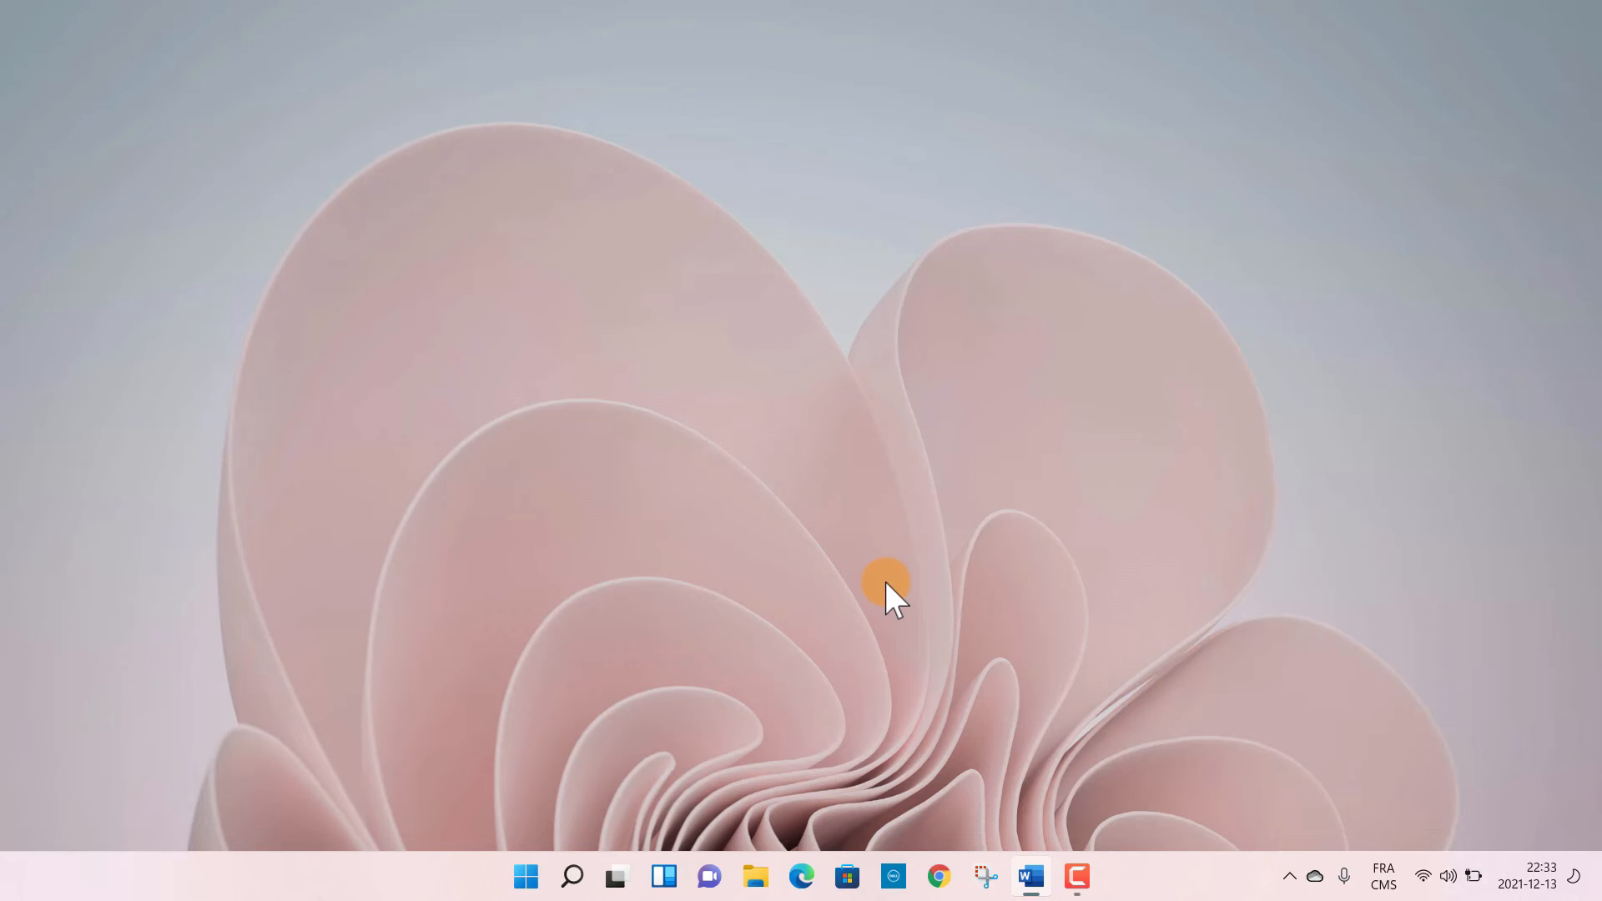
# Open Windows Paramètres and go to the Mode de jeu settings under Jeu
pyautogui.rightClick(525, 876)
pyautogui.click(514, 659)
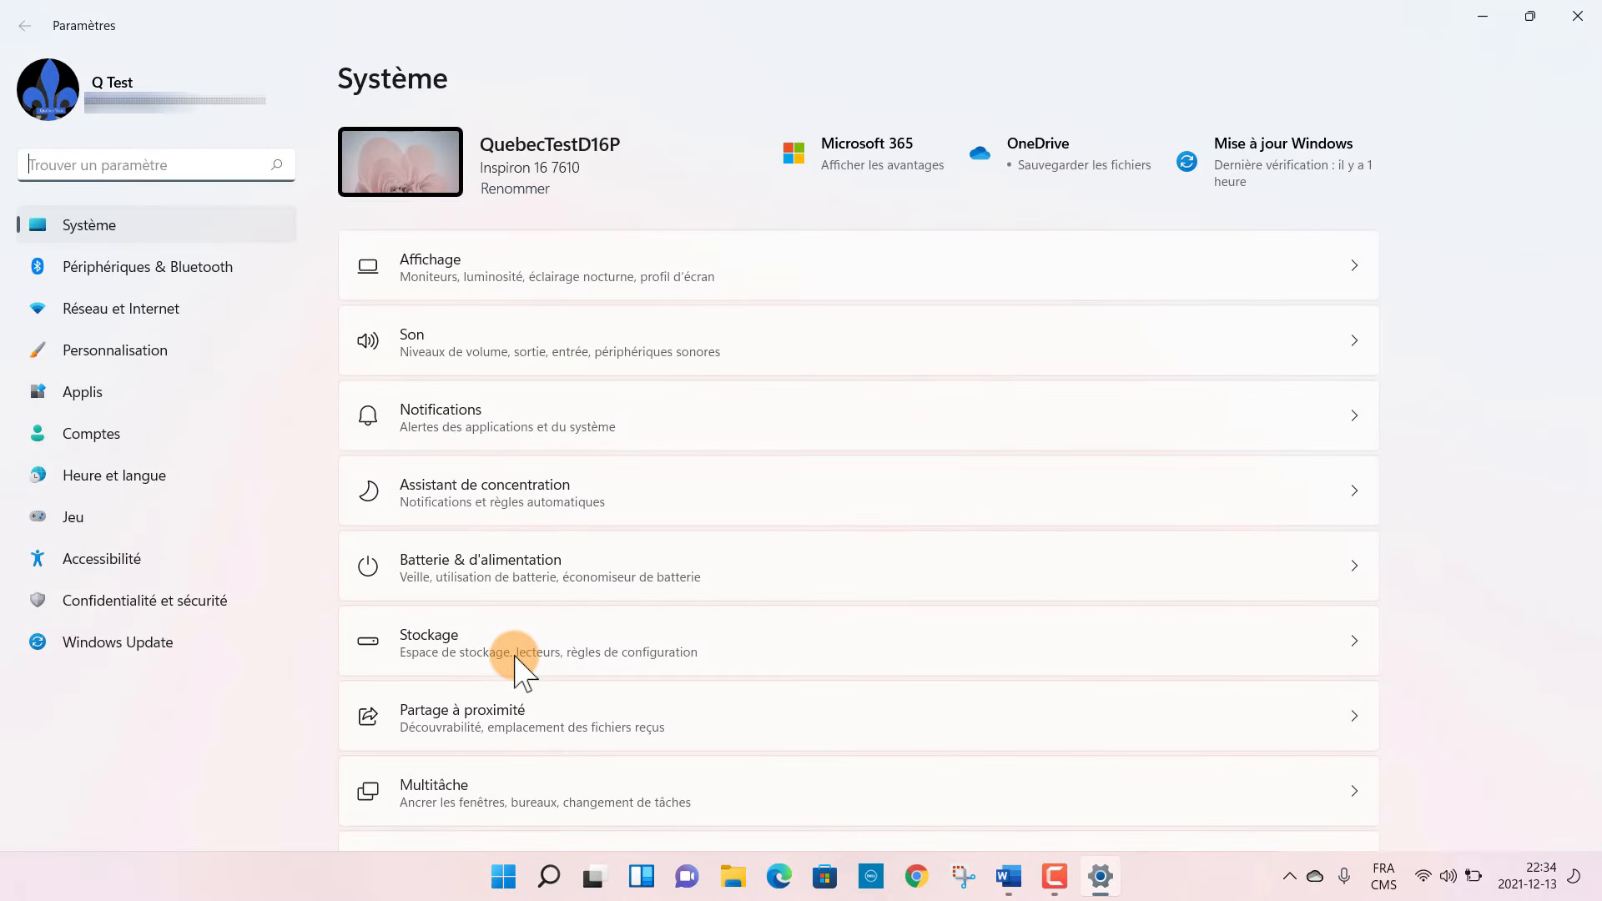
pyautogui.click(84, 521)
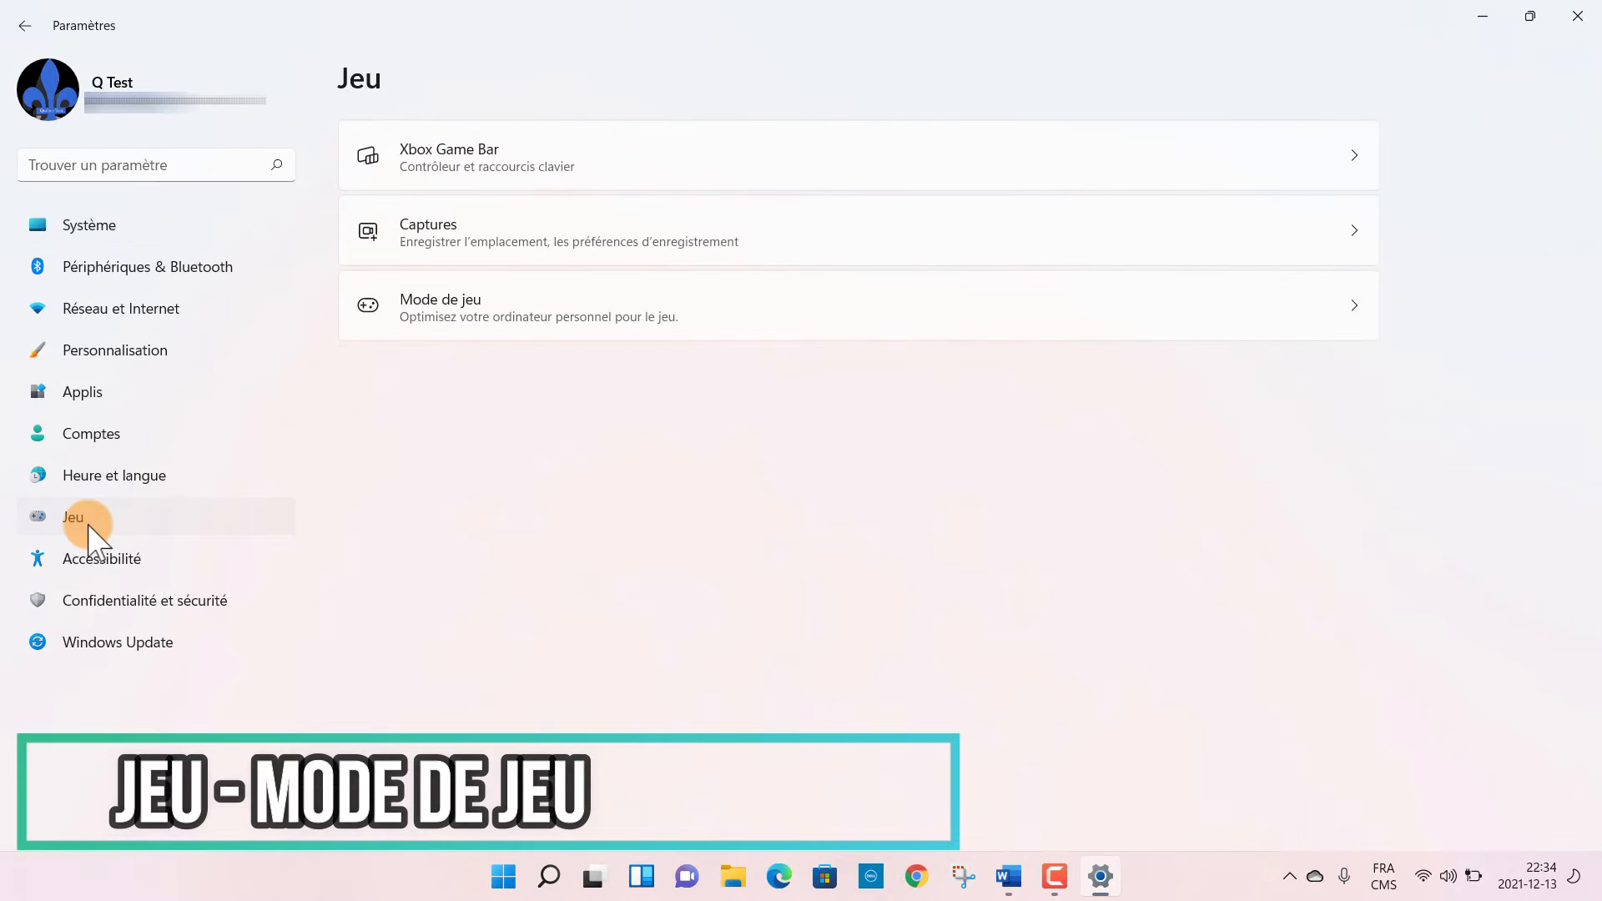
pyautogui.click(538, 326)
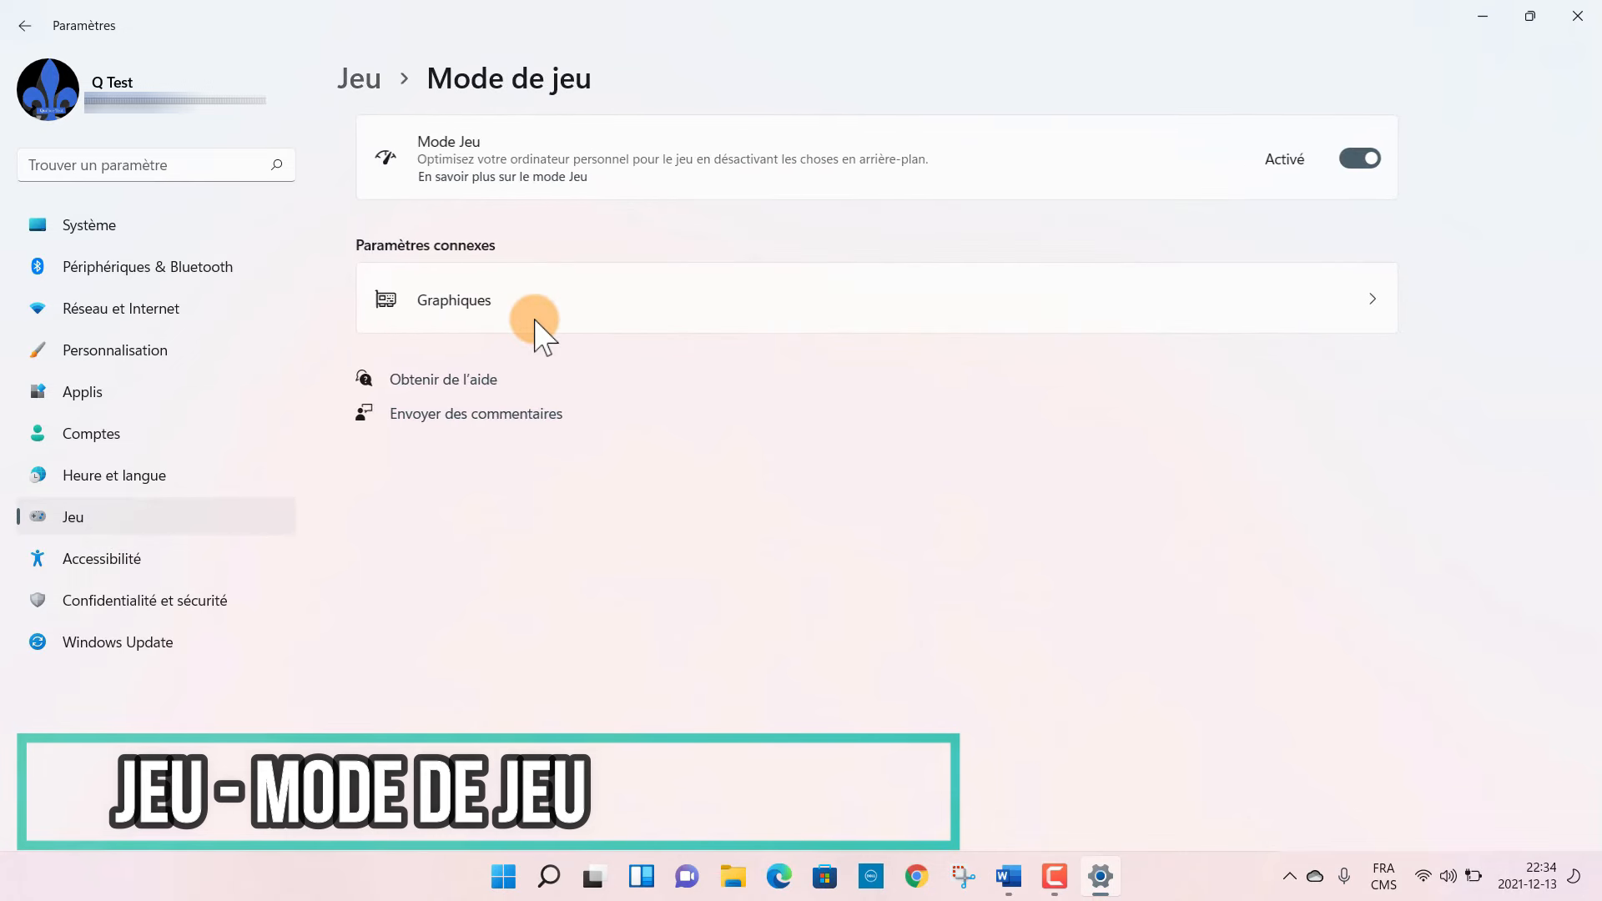